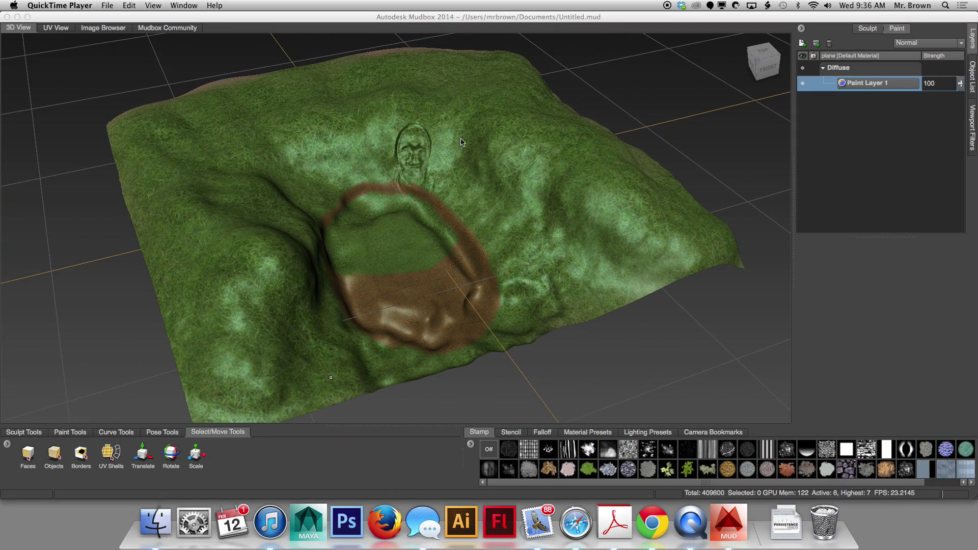
alt+drag(439, 217, 554, 114)
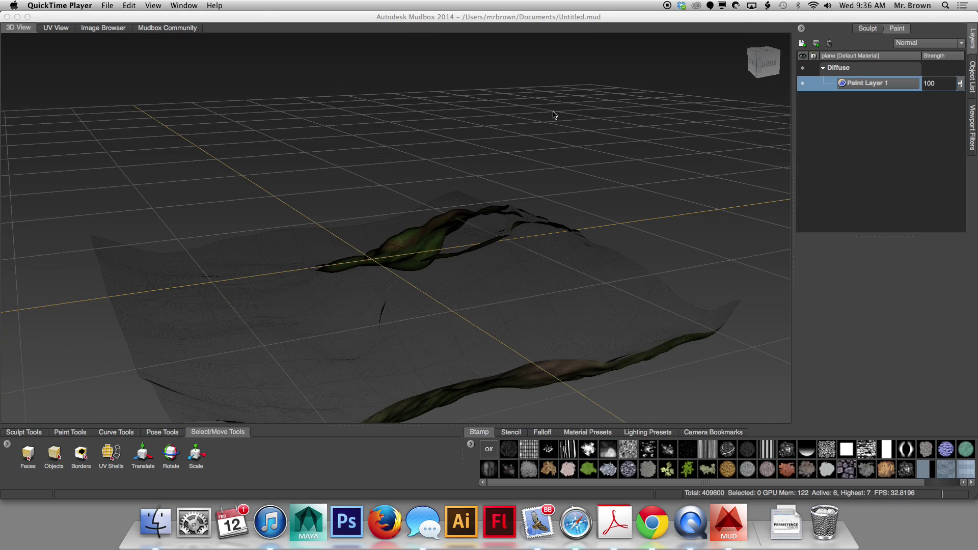
click(758, 57)
key(super+a)
click(745, 43)
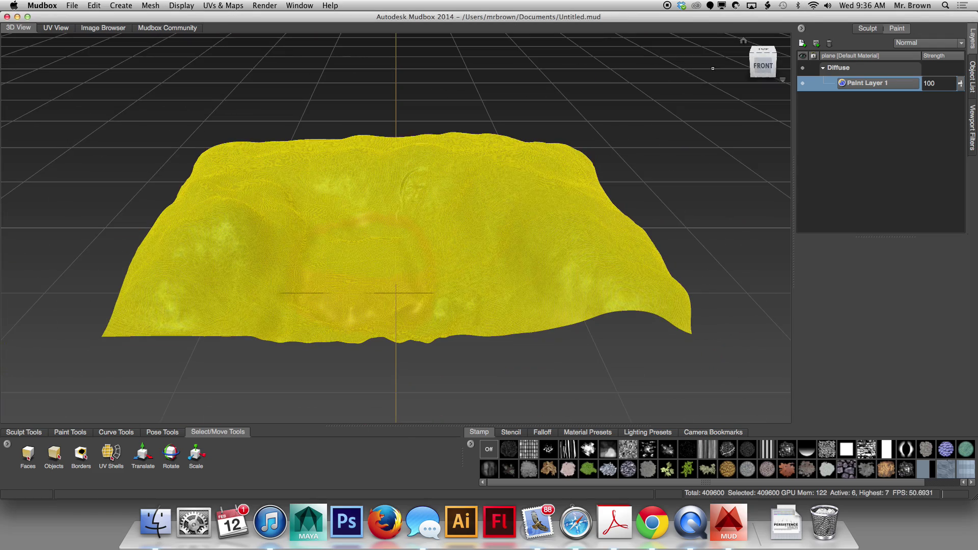
key(super+shift+a)
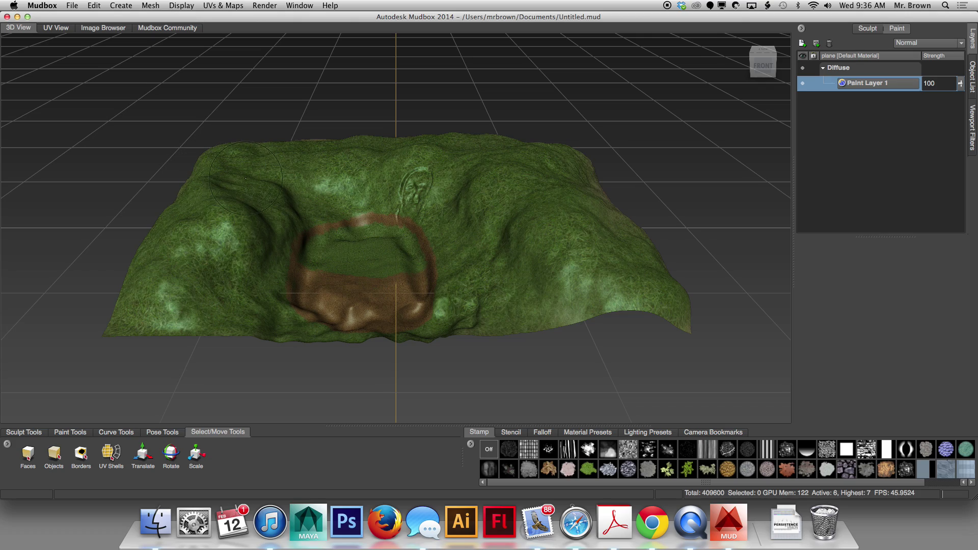
Select the entire textured terrain mesh
scroll(304, 191, down, 1)
scroll(306, 194, up, 6)
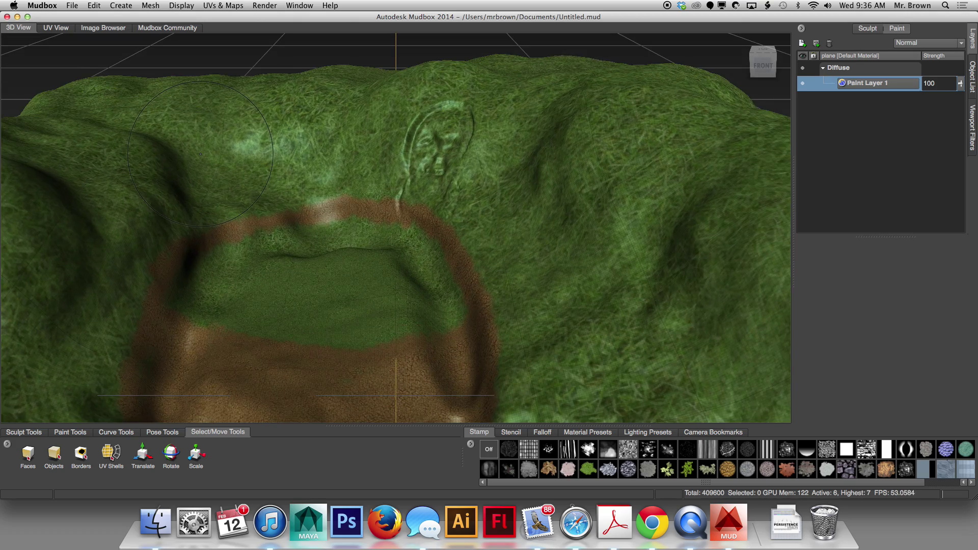
scroll(305, 194, down, 2)
alt+drag(312, 199, 347, 201)
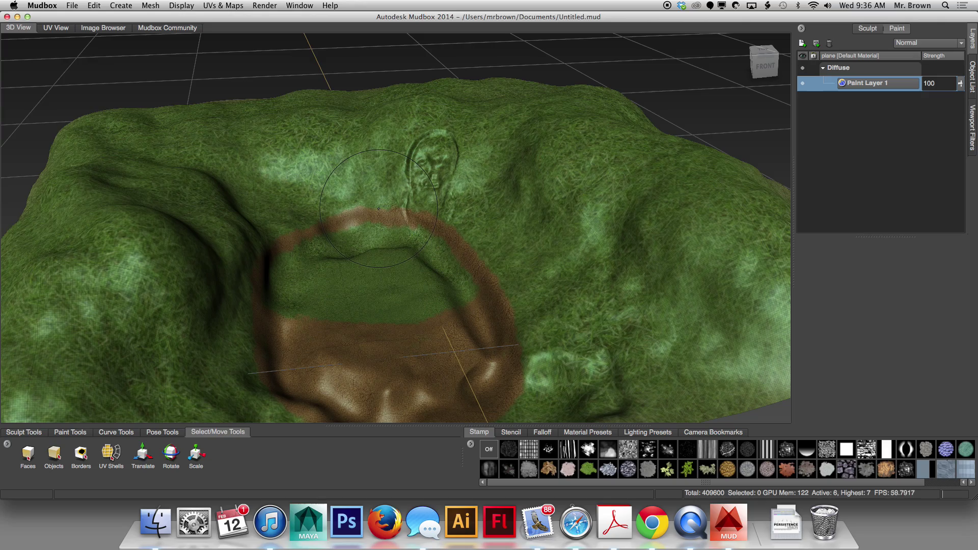
key(super+a)
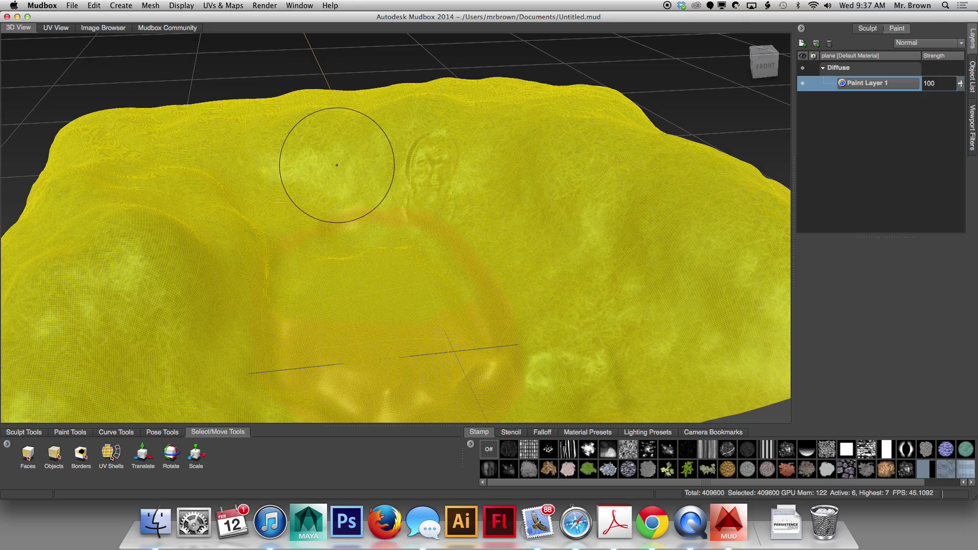
scroll(342, 183, down, 3)
scroll(341, 182, down, 2)
scroll(327, 170, up, 4)
alt+middle_drag(327, 156, 334, 169)
Send the selected terrain to Maya as a new scene, keeping the mesh at its current subdivision level
click(72, 6)
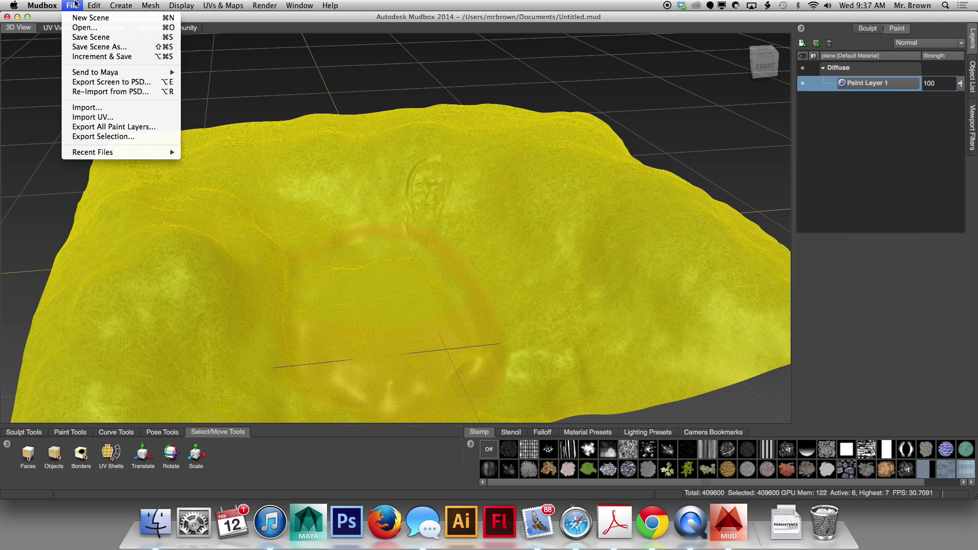
mouse_move(126, 75)
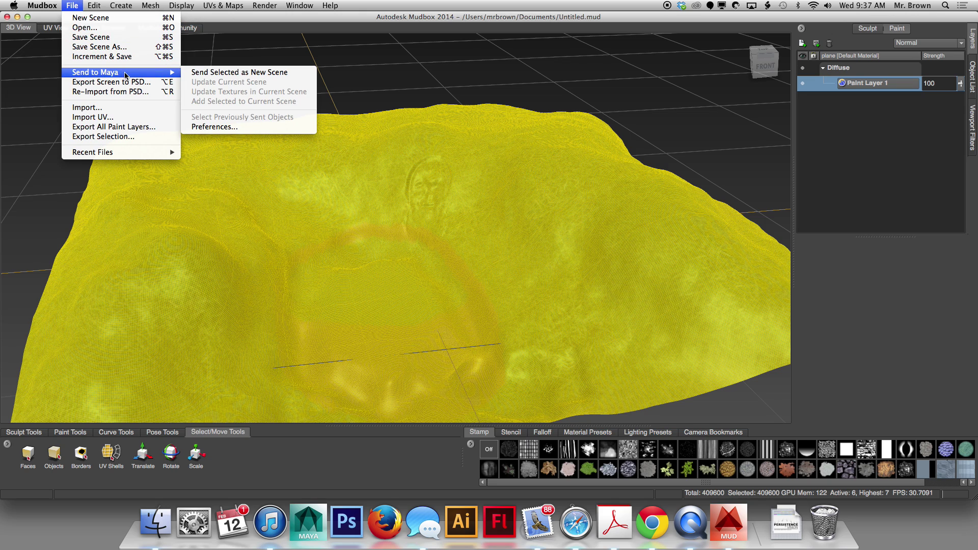
click(213, 73)
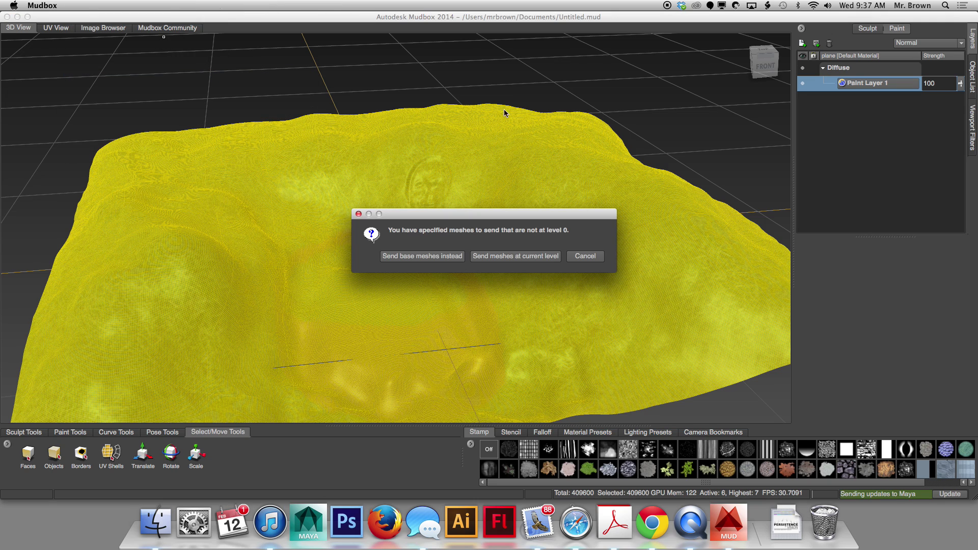
click(498, 256)
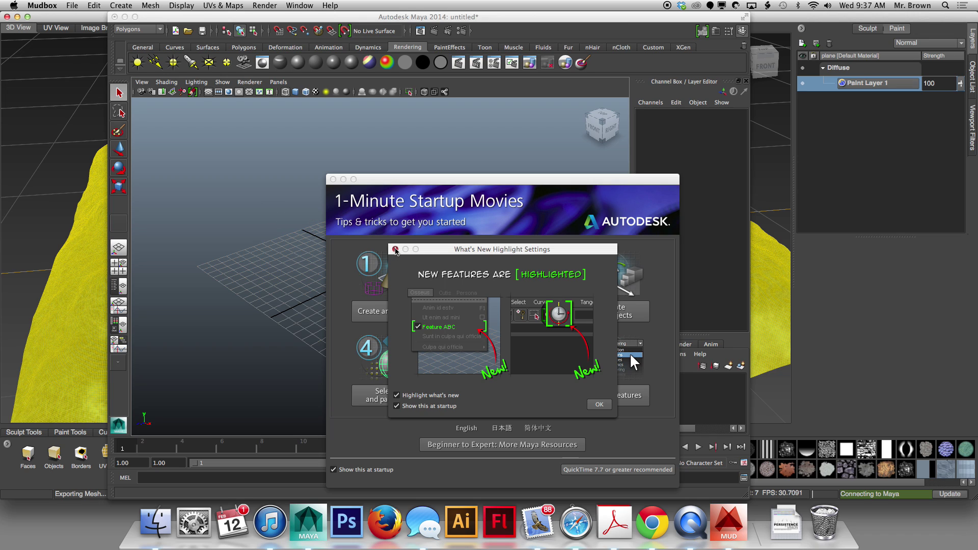
Dismiss Maya's What's New Highlight Settings and 1-Minute Startup Movies windows
click(395, 249)
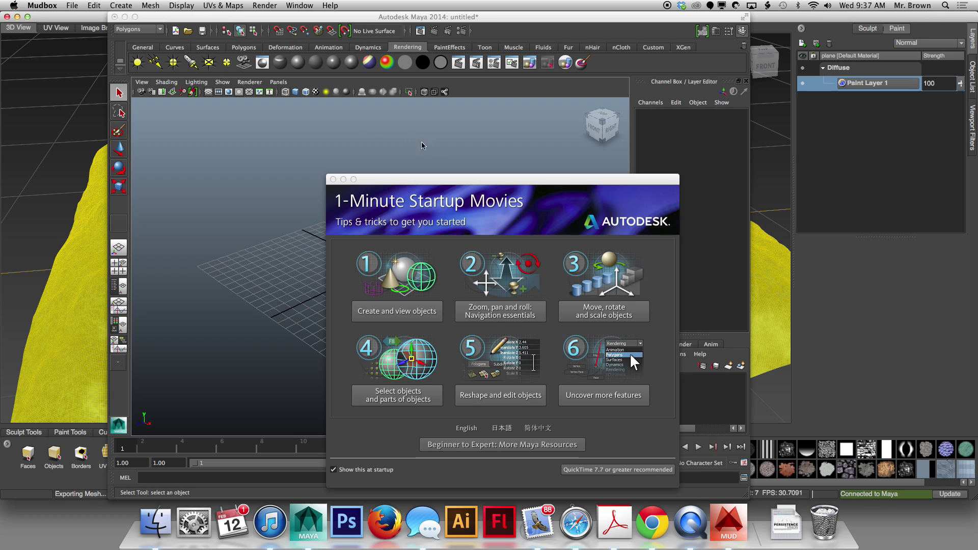
click(332, 179)
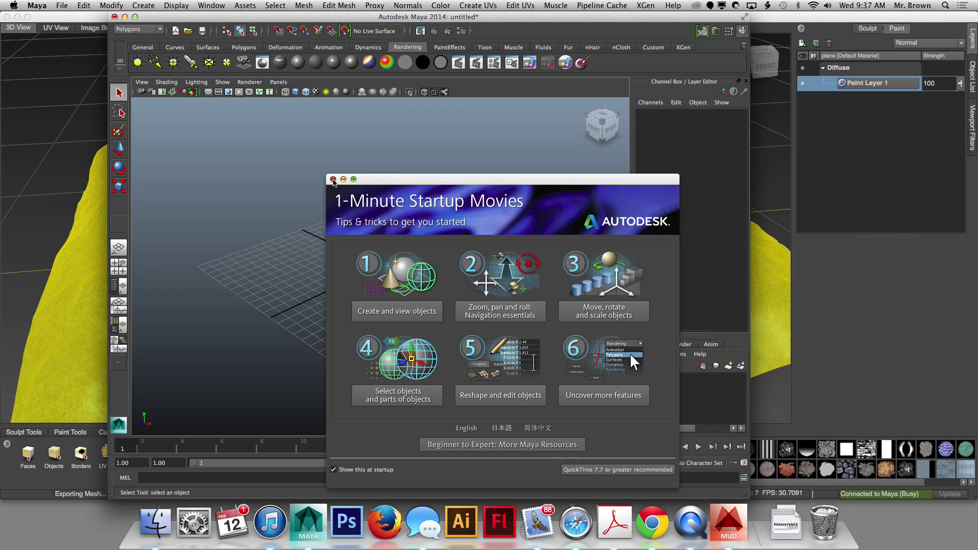
click(418, 177)
click(326, 187)
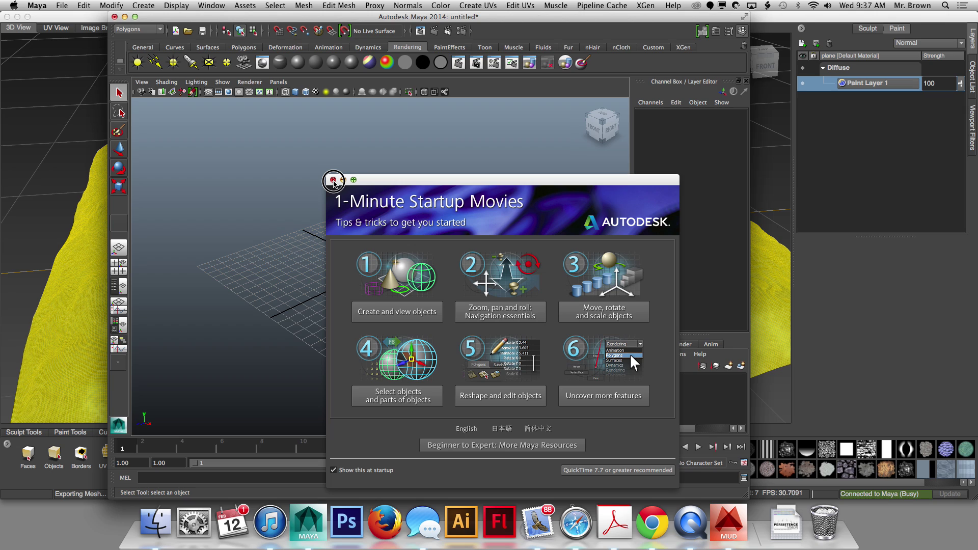
drag(334, 182, 369, 183)
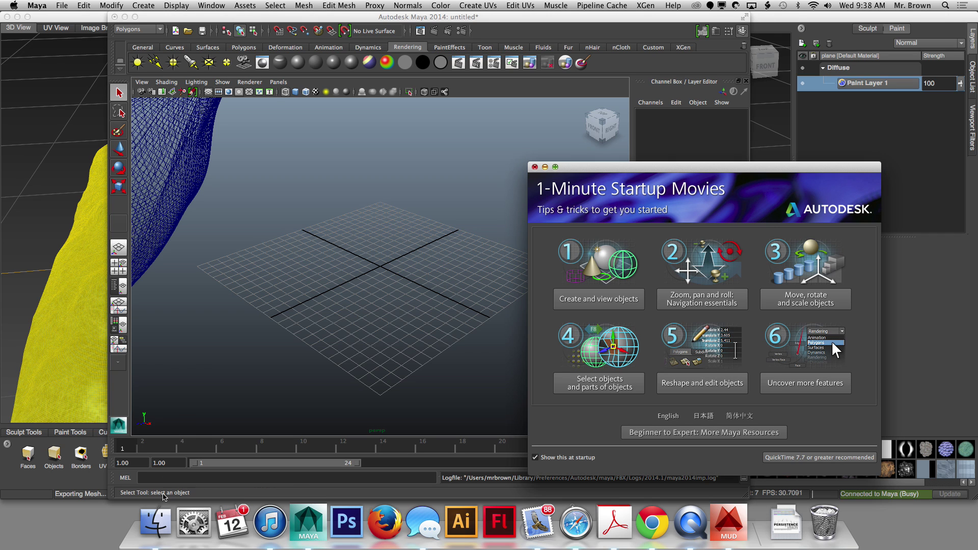
click(534, 166)
Display the transferred terrain in the Maya viewport in shaded mode with texture maps
scroll(394, 212, down, 10)
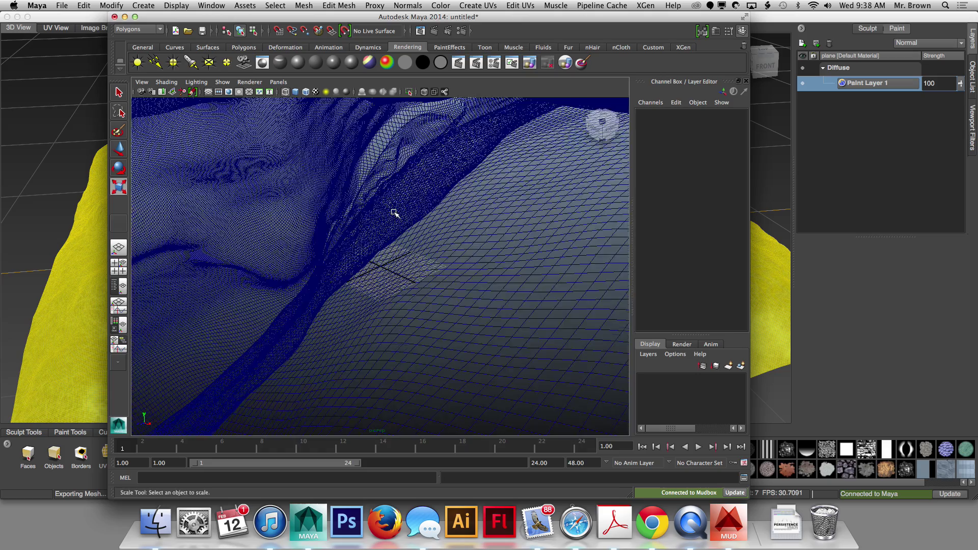
alt+drag(394, 214, 441, 238)
scroll(439, 238, up, 6)
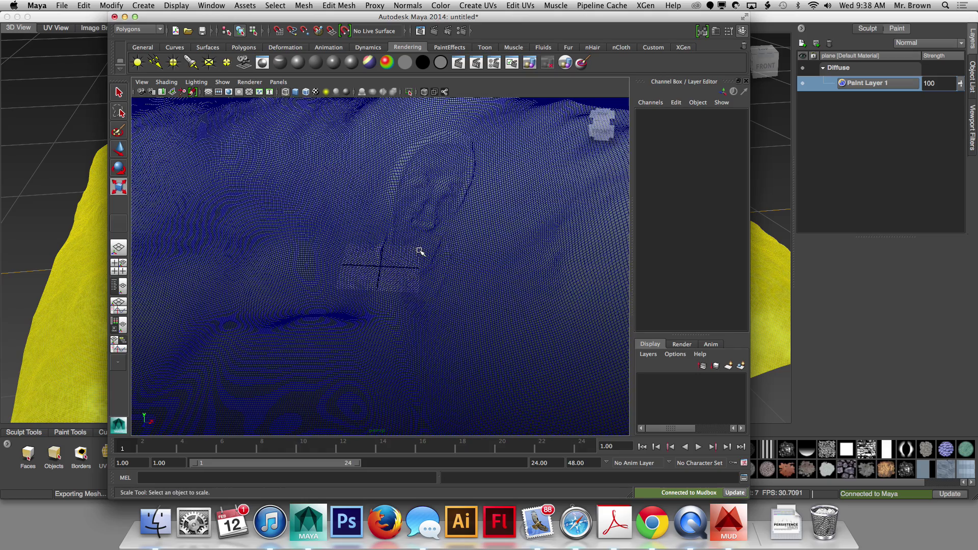
key(6)
scroll(415, 251, down, 8)
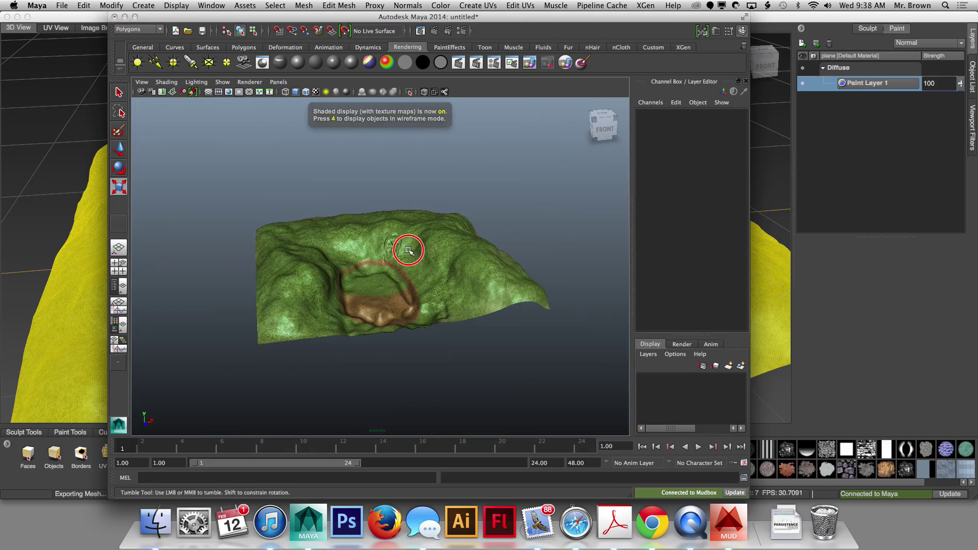
scroll(408, 250, up, 5)
alt+middle_drag(408, 250, 400, 244)
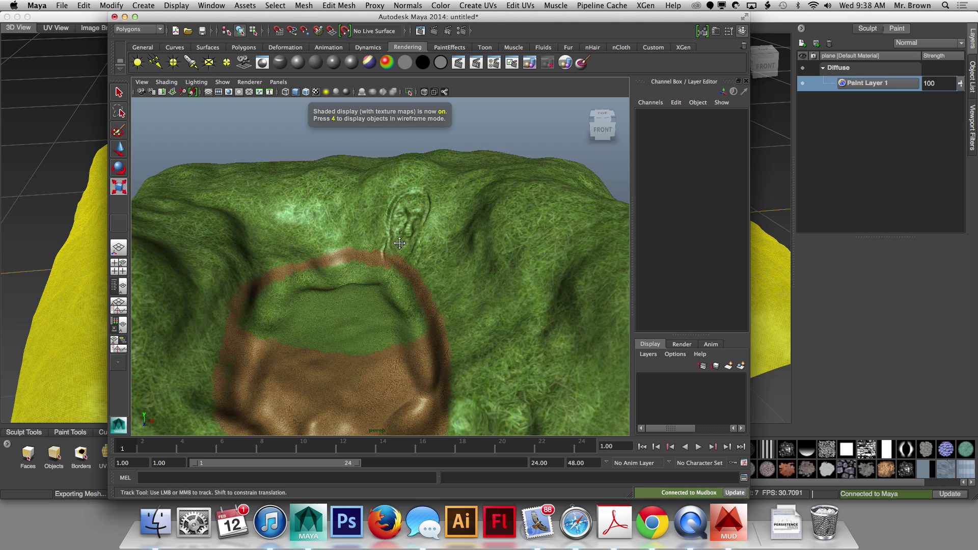
mouse_move(399, 243)
alt+mouse_down()
mouse_move(404, 234)
mouse_move(374, 233)
mouse_move(398, 242)
alt+mouse_up()
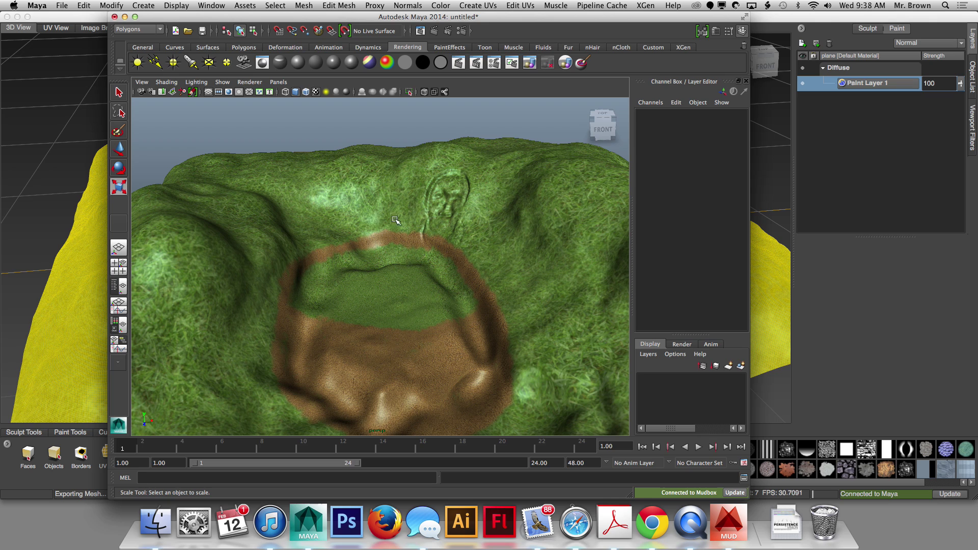
Save the Maya scene as maya2013landscape in Maya Binary format in the default project's scenes folder
click(62, 5)
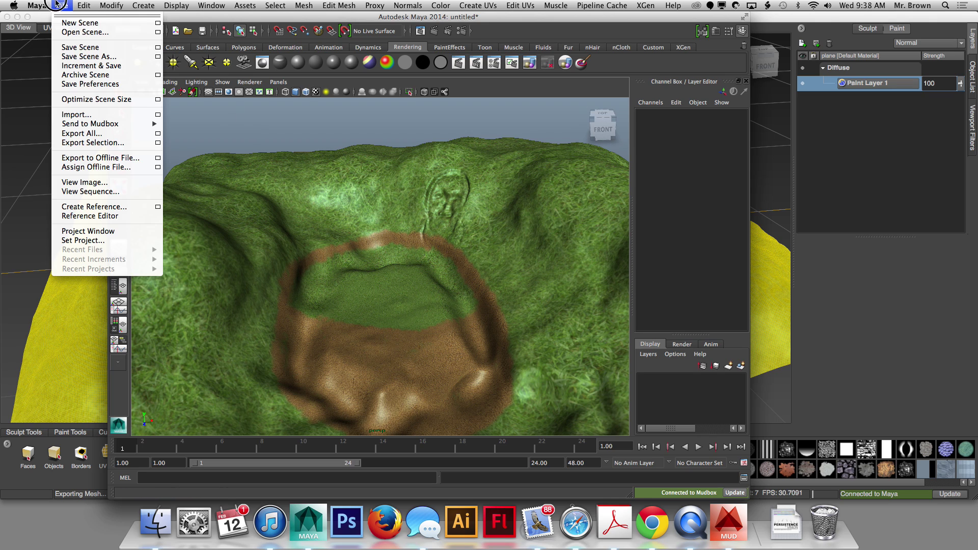
click(99, 55)
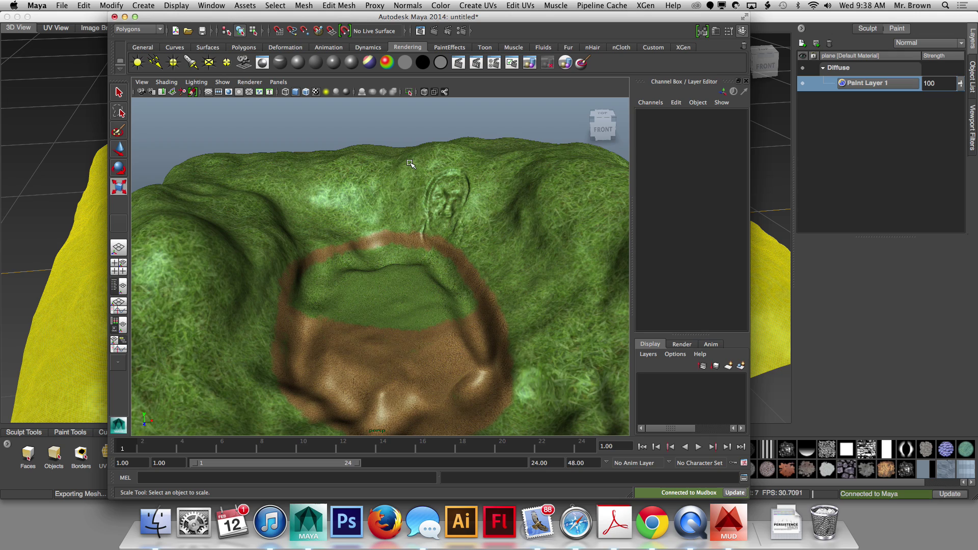
key(super+shift+s)
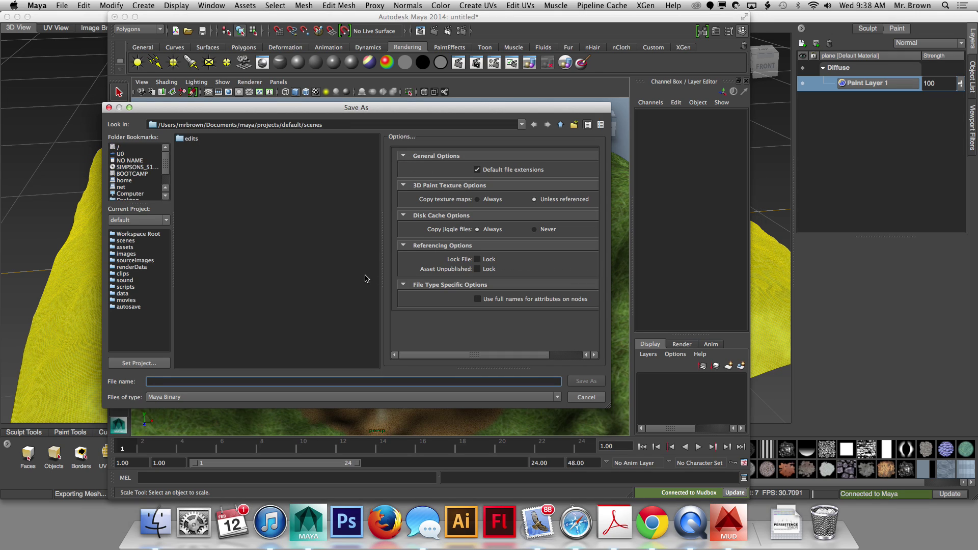
text(maya2013landscape)
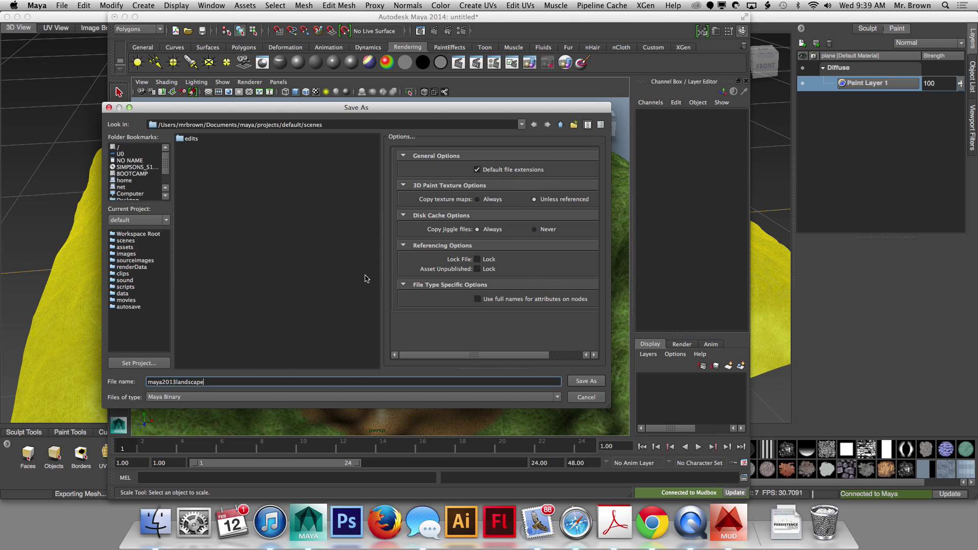
key(Return)
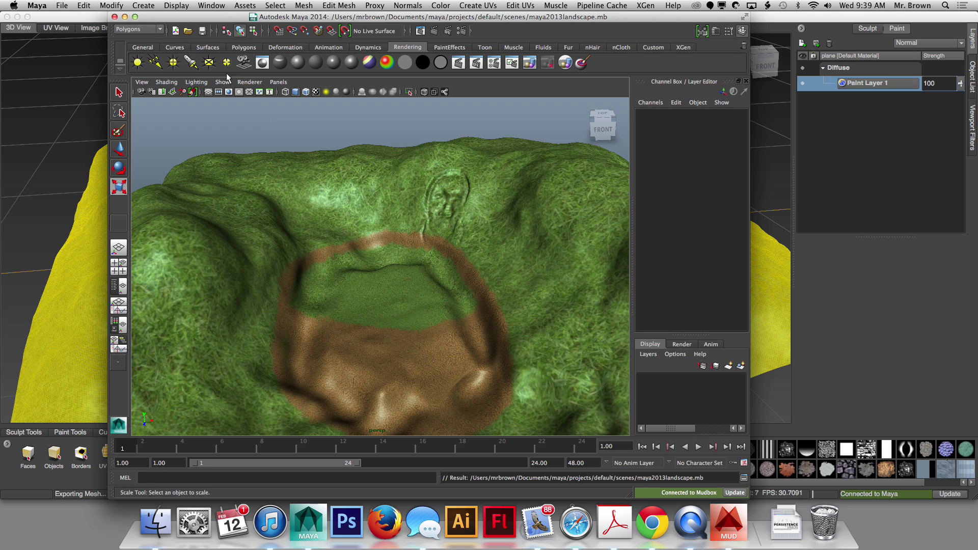
drag(56, 3, 242, 120)
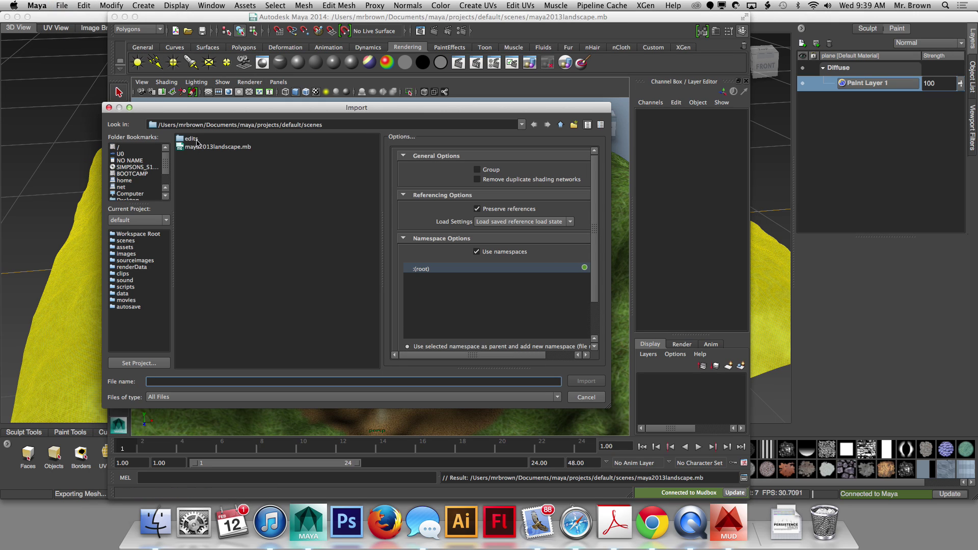
click(186, 147)
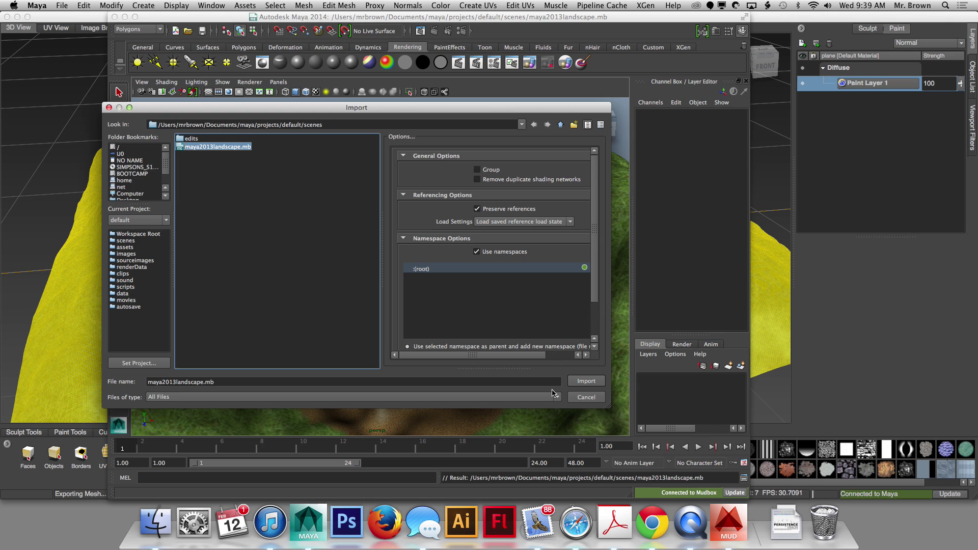
click(586, 397)
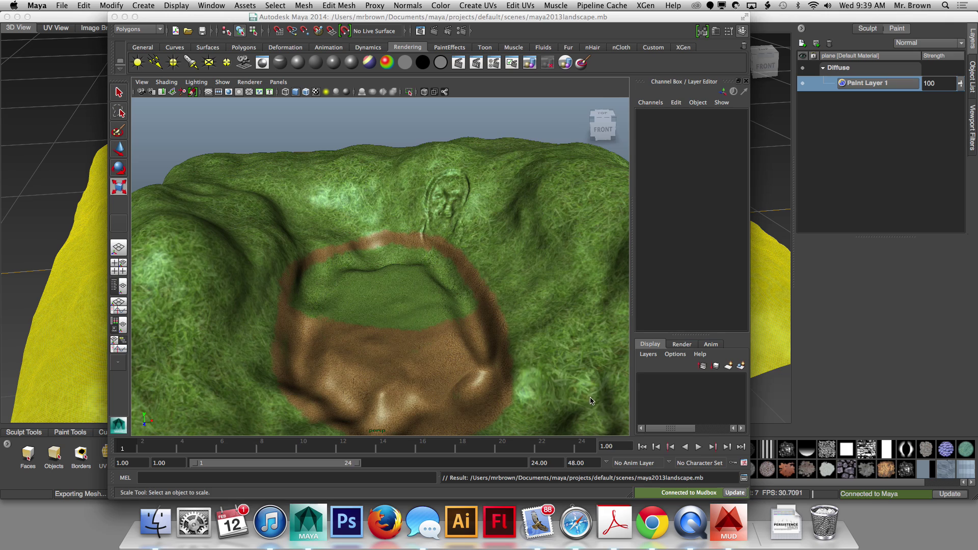
Close Maya and return to the terrain in Mudbox
click(115, 18)
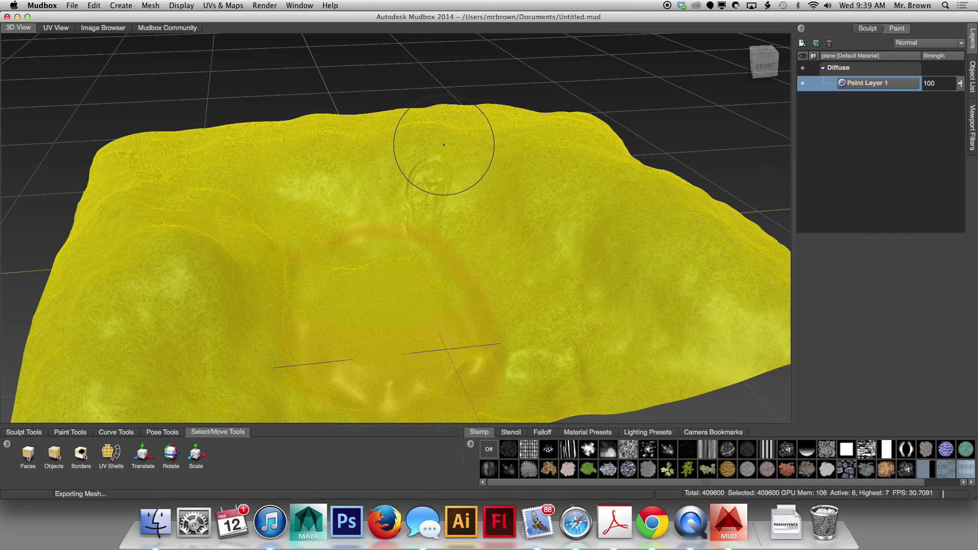
mouse_move(436, 142)
alt+mouse_down()
mouse_move(428, 170)
mouse_move(409, 164)
mouse_move(458, 181)
alt+mouse_up()
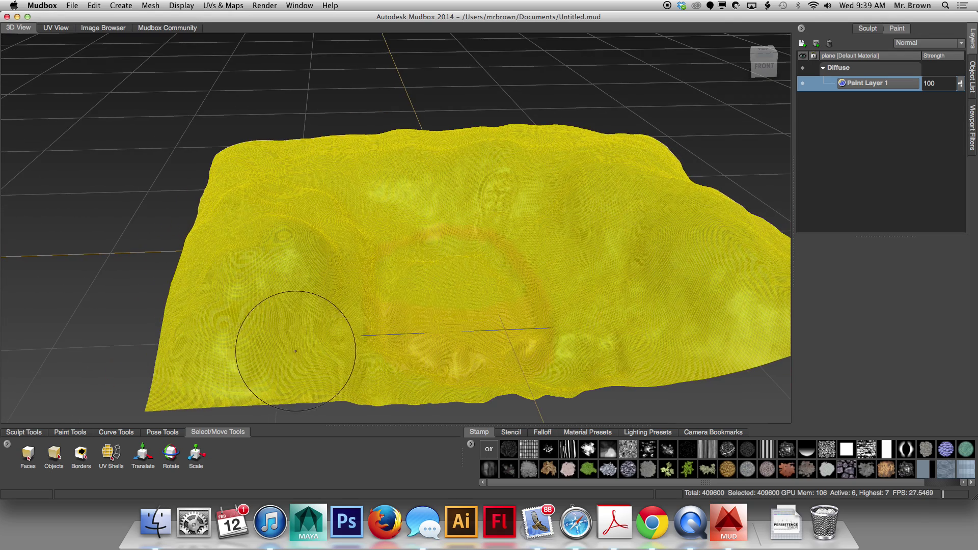
Activate the Objects selection tool for the terrain mesh
click(73, 433)
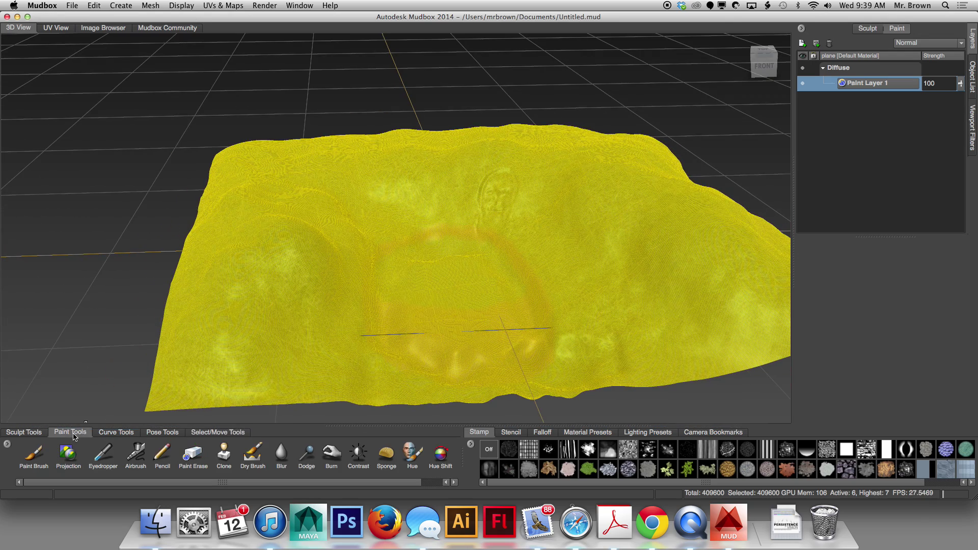
click(163, 433)
click(211, 434)
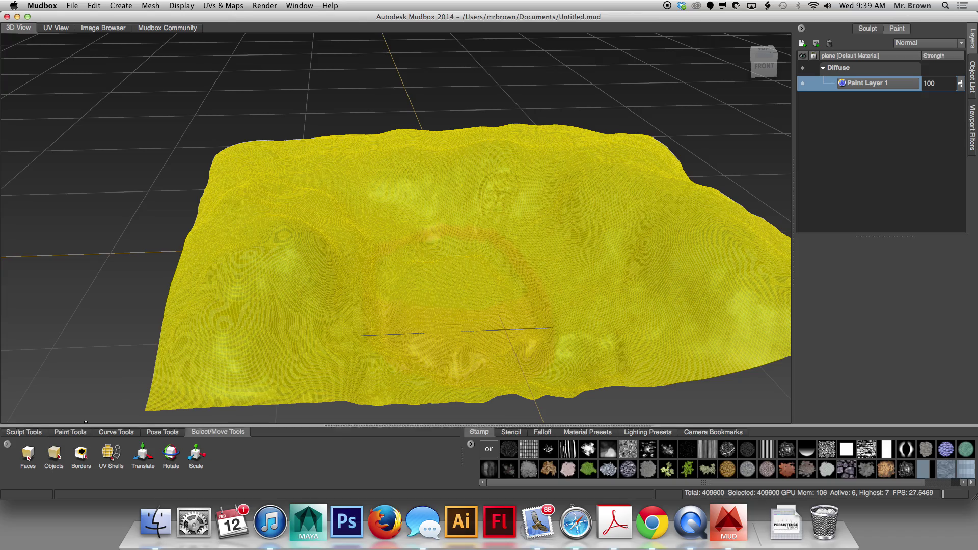
alt+middle_drag(338, 299, 238, 311)
alt+drag(238, 311, 351, 331)
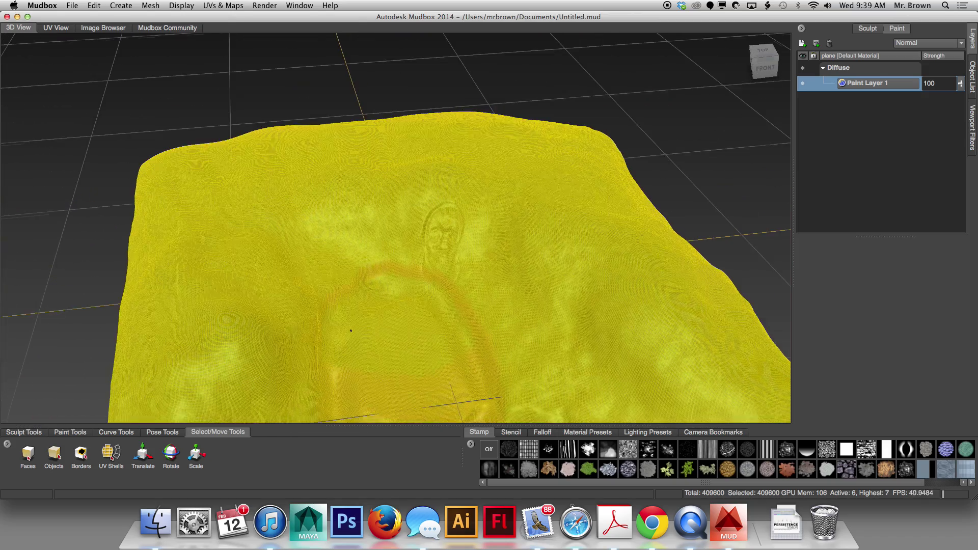
click(54, 453)
mouse_move(295, 273)
alt+mouse_down()
mouse_move(316, 267)
mouse_move(306, 277)
alt+mouse_up()
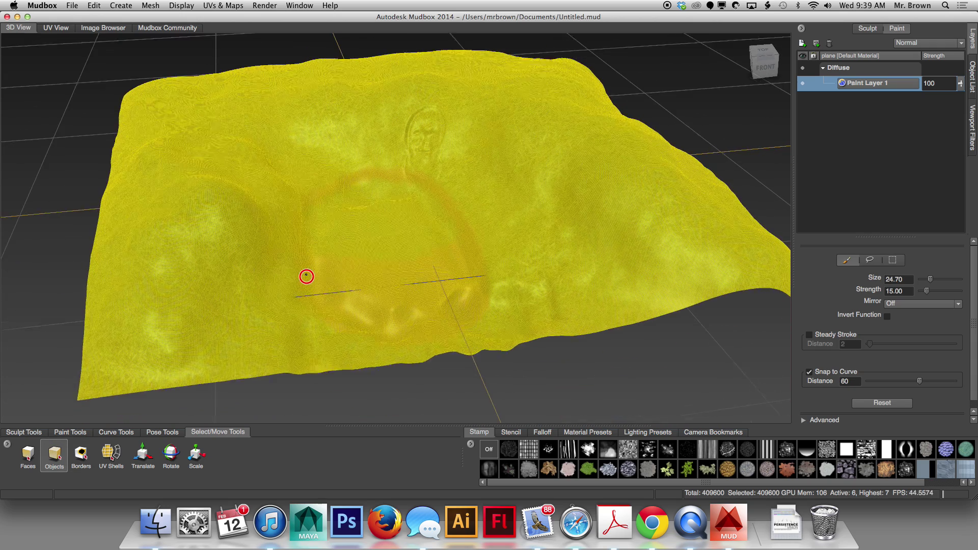
Start exporting the selected terrain mesh as an Autodesk FBX file named land
click(72, 6)
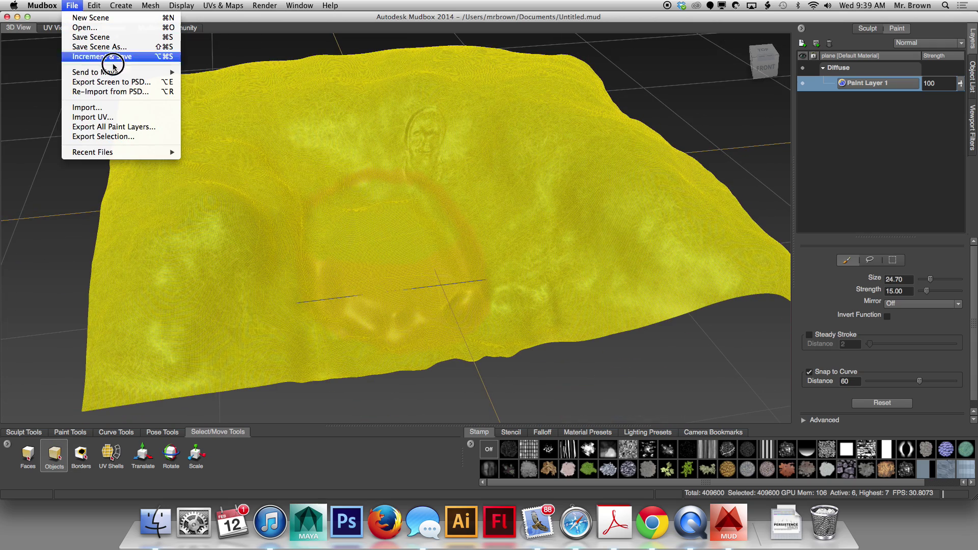
click(129, 130)
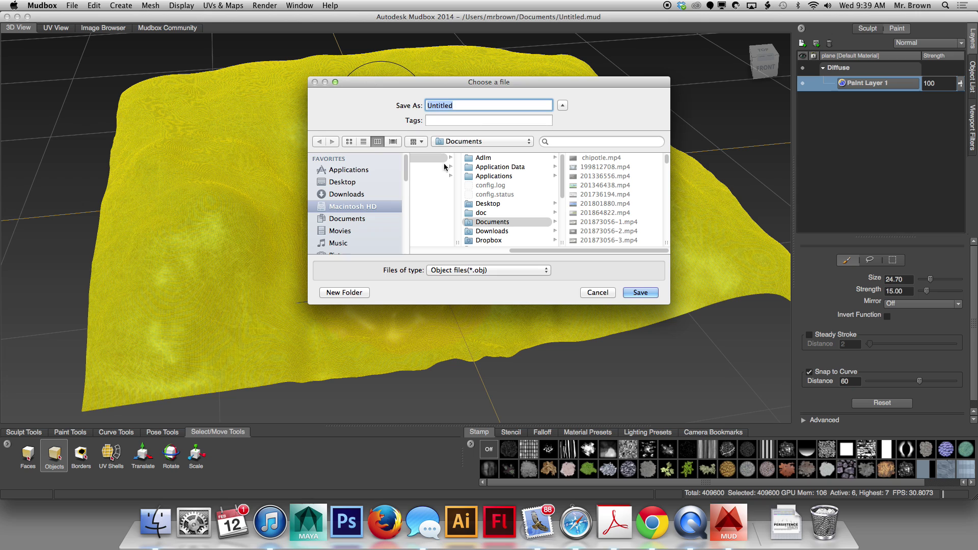
click(437, 270)
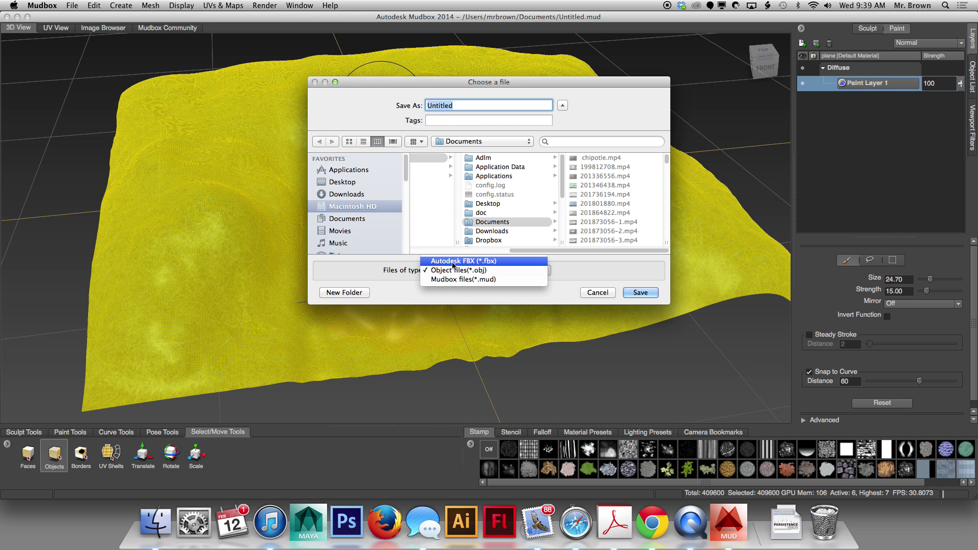
click(447, 257)
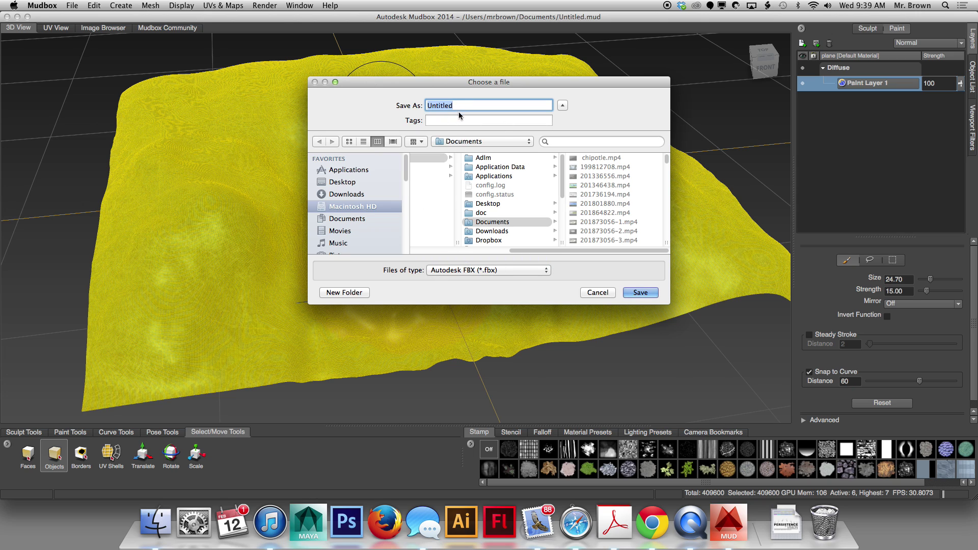
text(land)
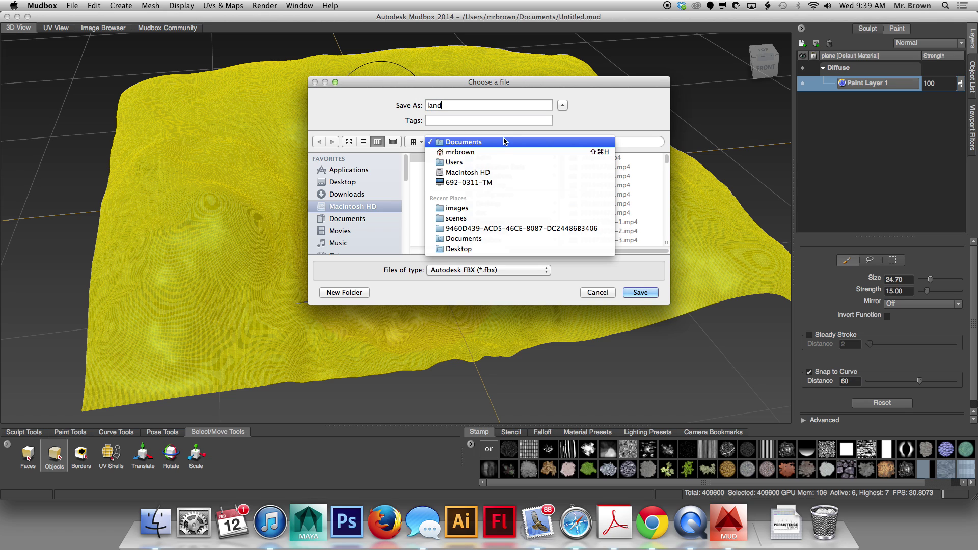
Save the land FBX export into the scenes folder of the Temple1A project on the Desktop
click(502, 142)
click(502, 143)
click(499, 153)
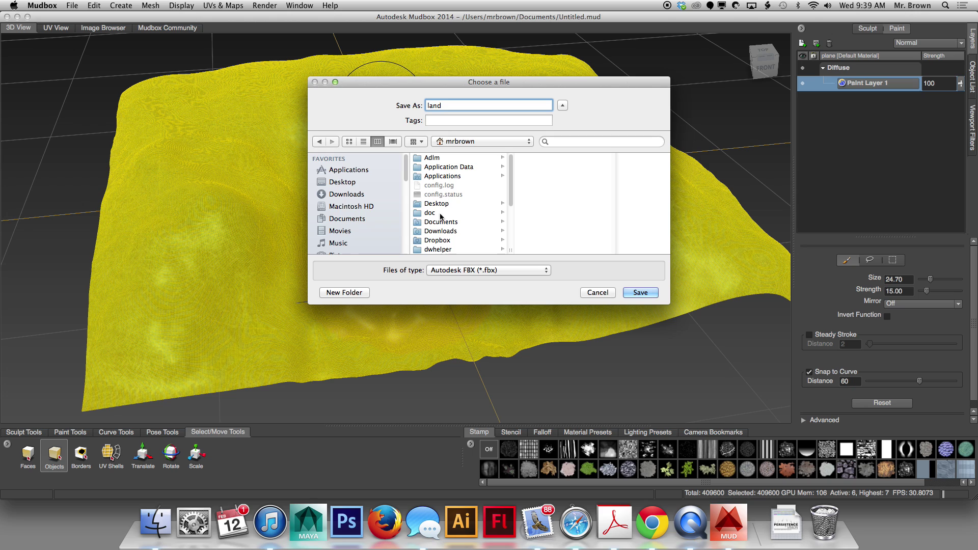
scroll(450, 232, down, 3)
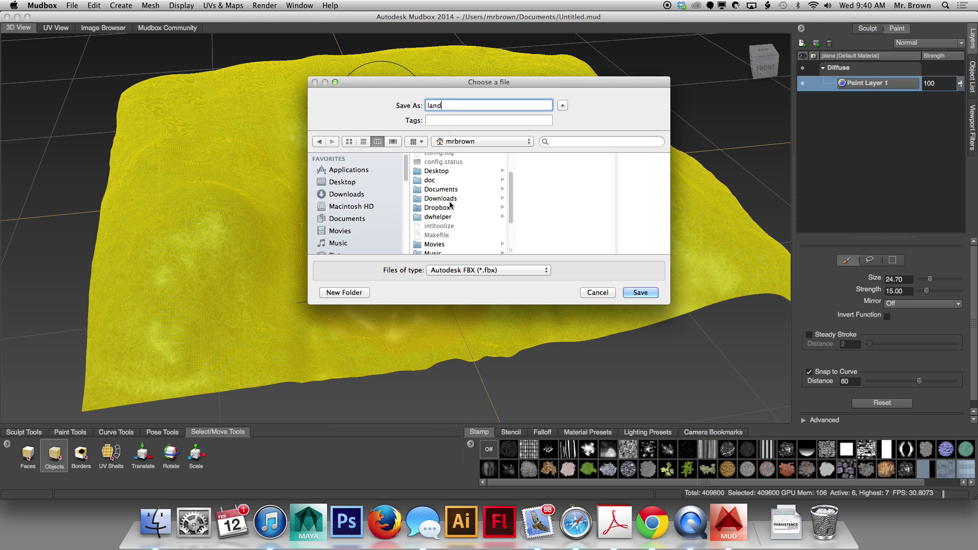
scroll(450, 205, up, 2)
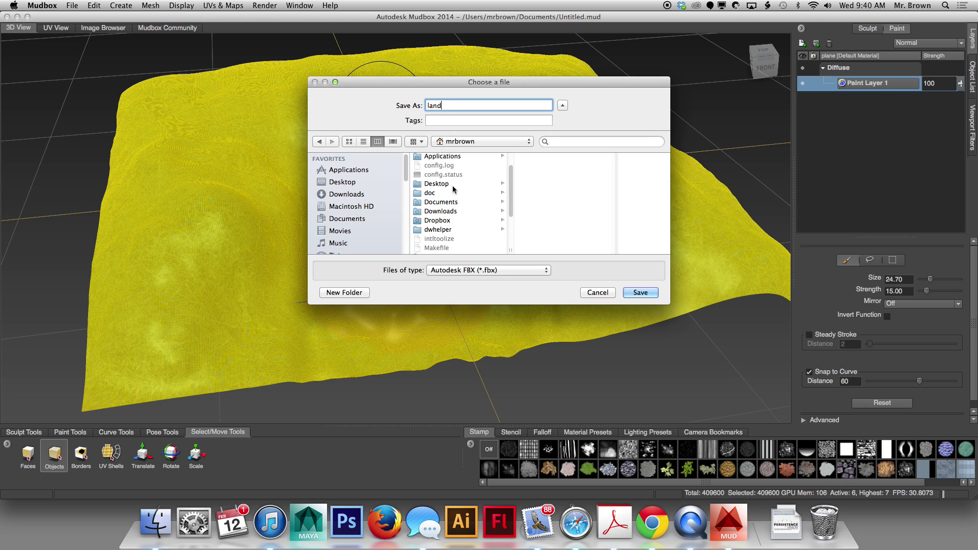
click(425, 185)
scroll(556, 183, down, 3)
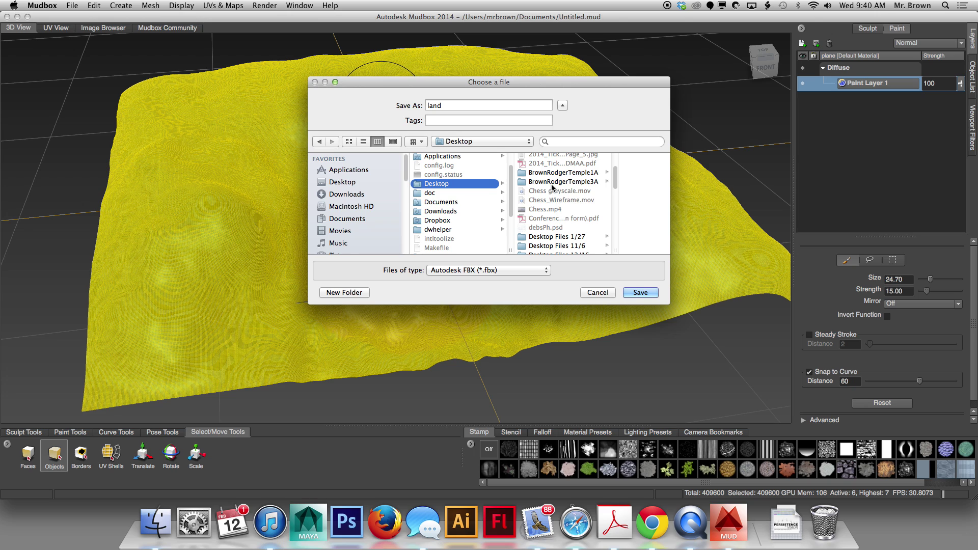
click(553, 173)
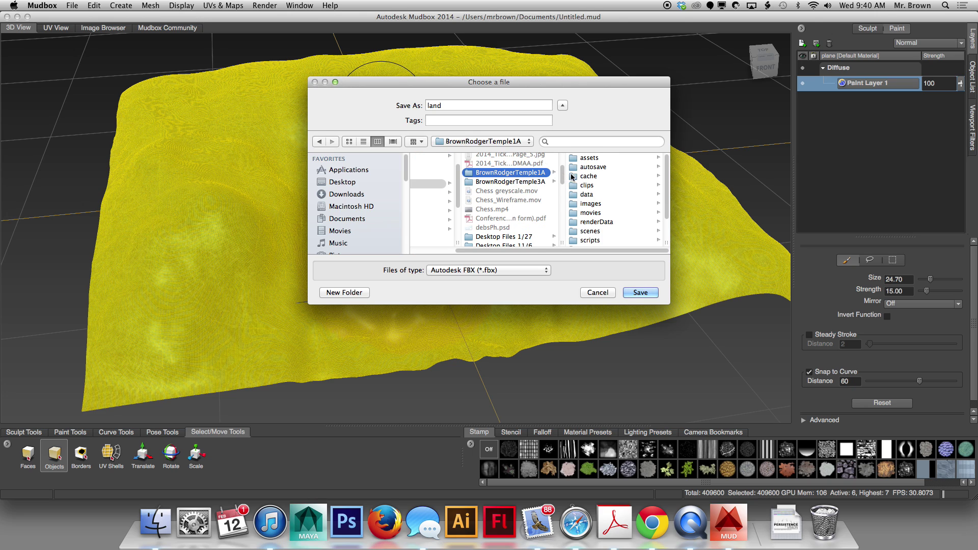
click(589, 226)
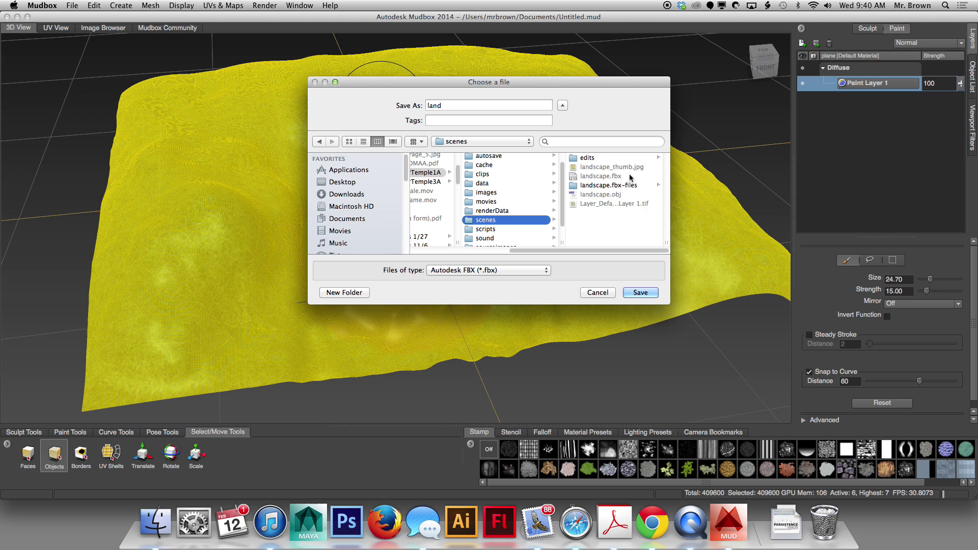
click(444, 106)
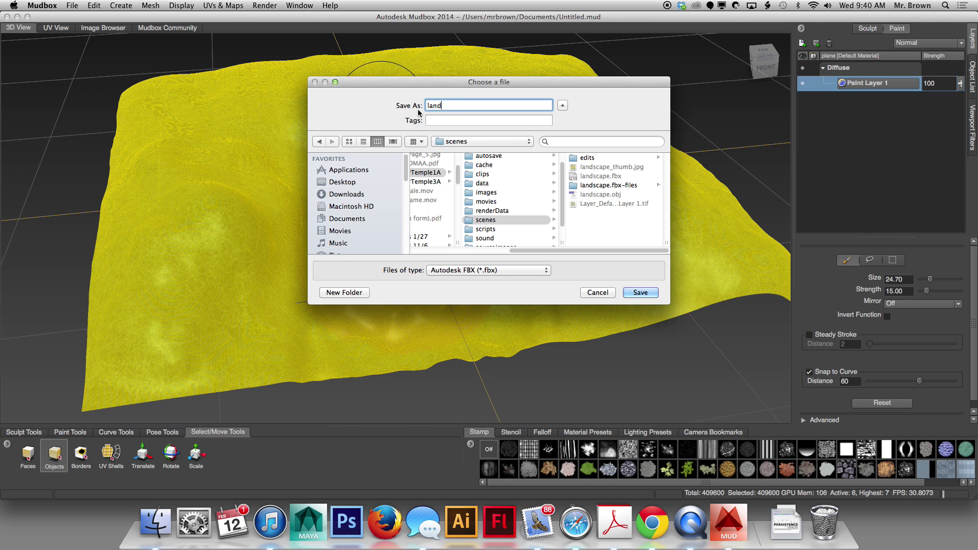
text(land)
click(640, 292)
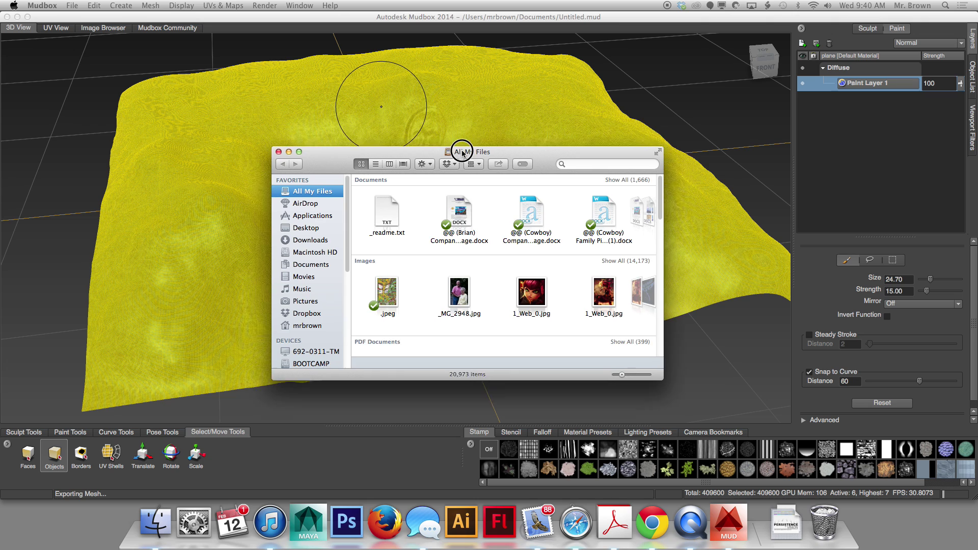
Locate the exported land.fbx in the Temple1A project's scenes folder using Finder
drag(461, 151, 448, 104)
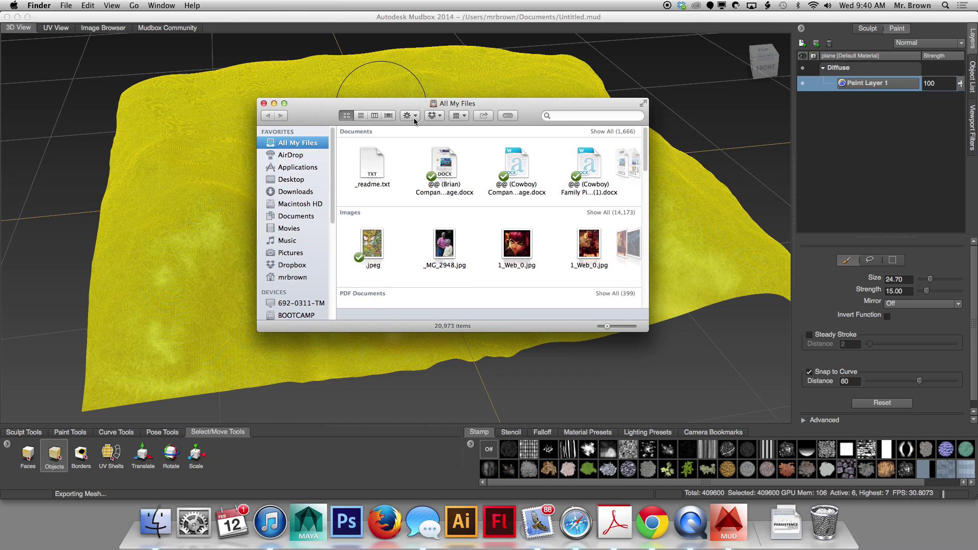
click(295, 179)
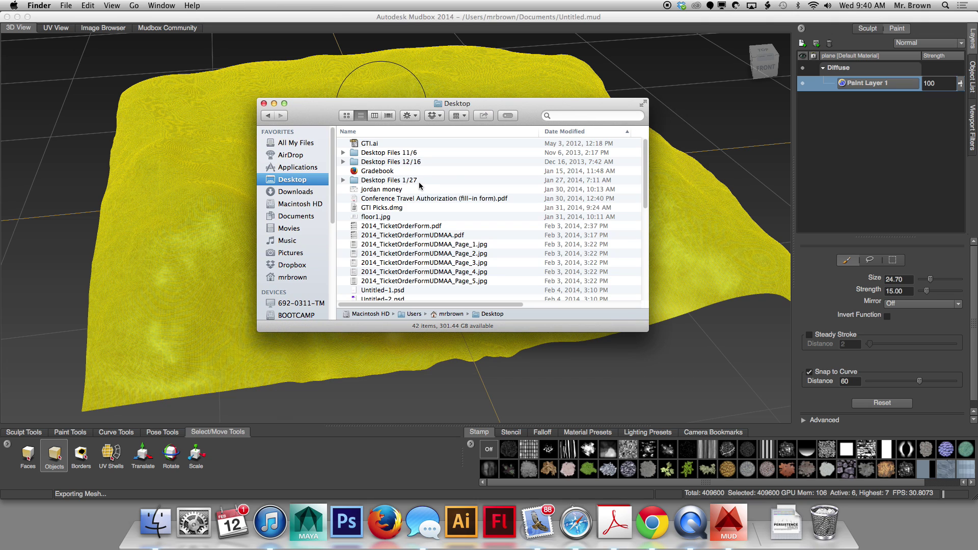
scroll(402, 183, down, 10)
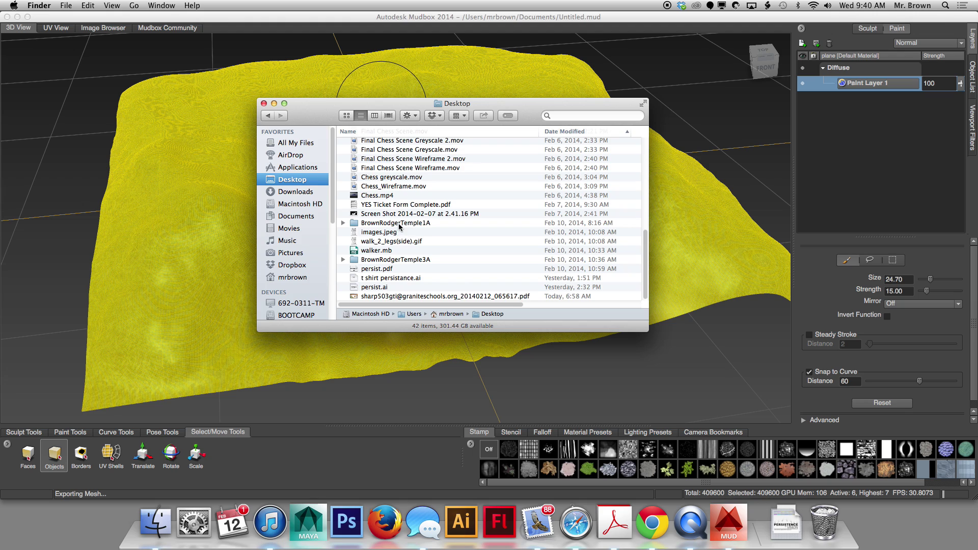
double_click(398, 223)
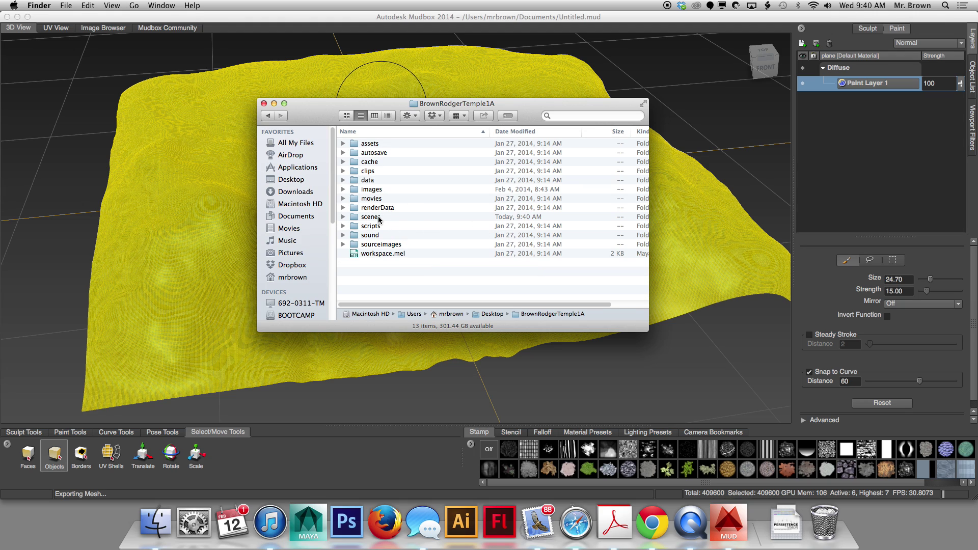
double_click(379, 219)
click(383, 154)
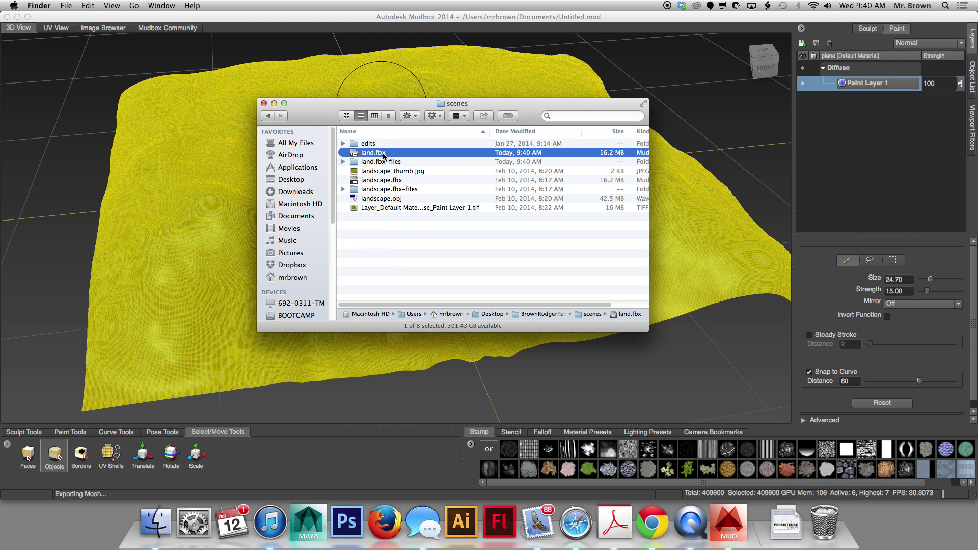
Try to choose an application other than Mudbox for opening land.fbx
right_click(372, 154)
mouse_move(405, 168)
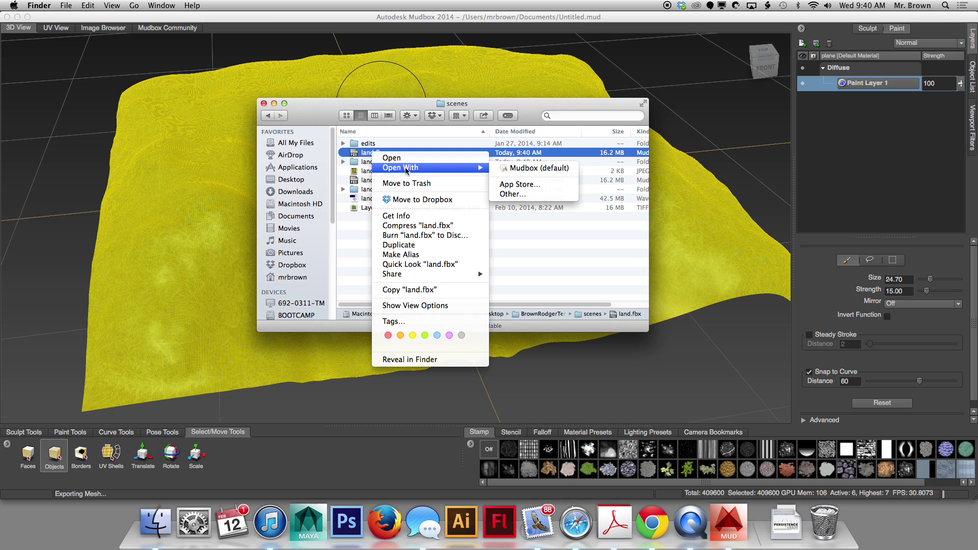
click(520, 194)
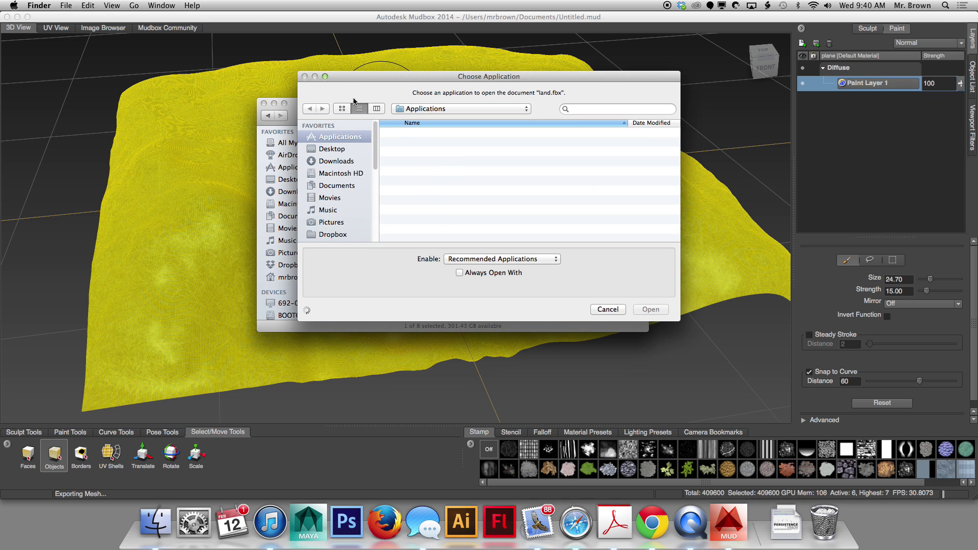
click(613, 371)
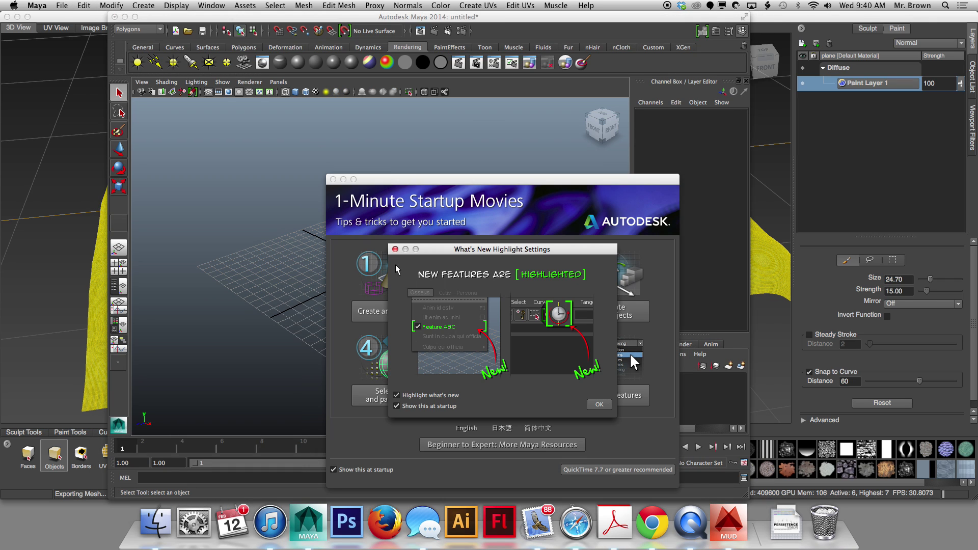
Switch to Maya and dismiss its What's New Highlight Settings and 1-Minute Startup Movies windows
click(396, 249)
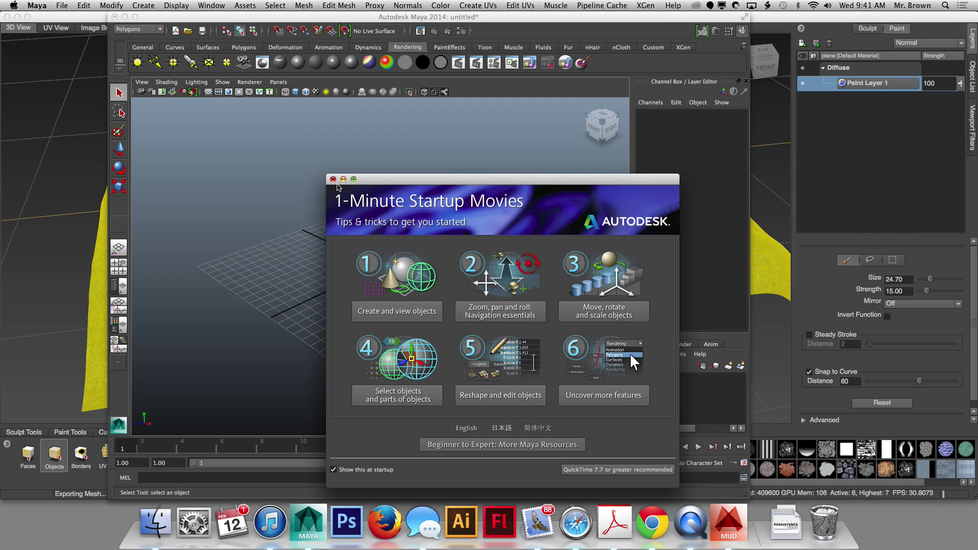
click(333, 180)
Import land.fbx into the Maya scene from the Temple1A project's scenes folder on the Desktop
click(58, 5)
click(87, 114)
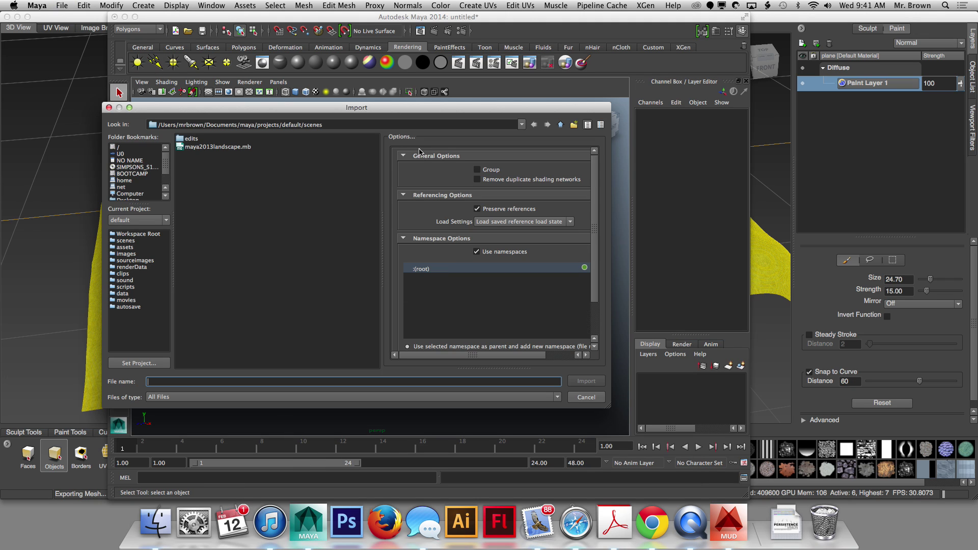
click(131, 198)
click(131, 200)
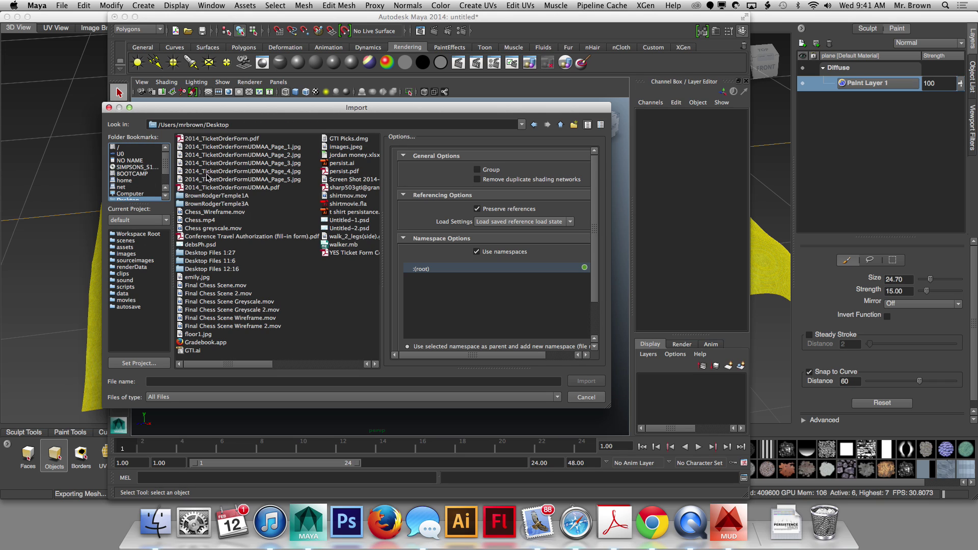
double_click(224, 197)
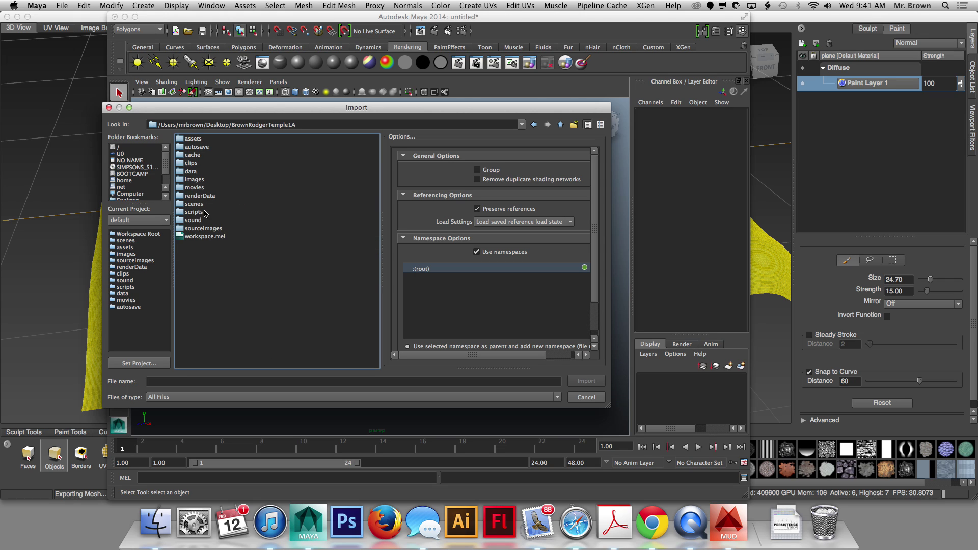
double_click(203, 205)
click(204, 147)
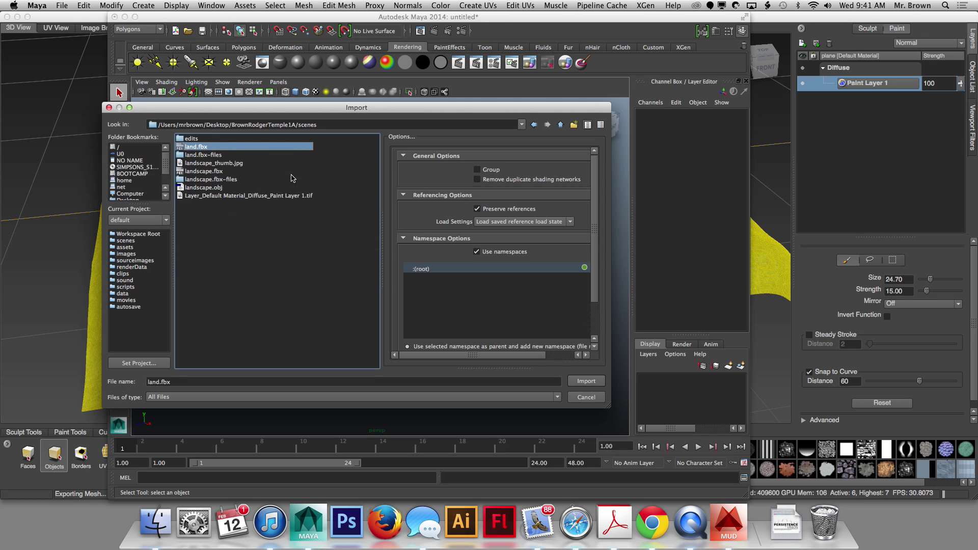
click(586, 383)
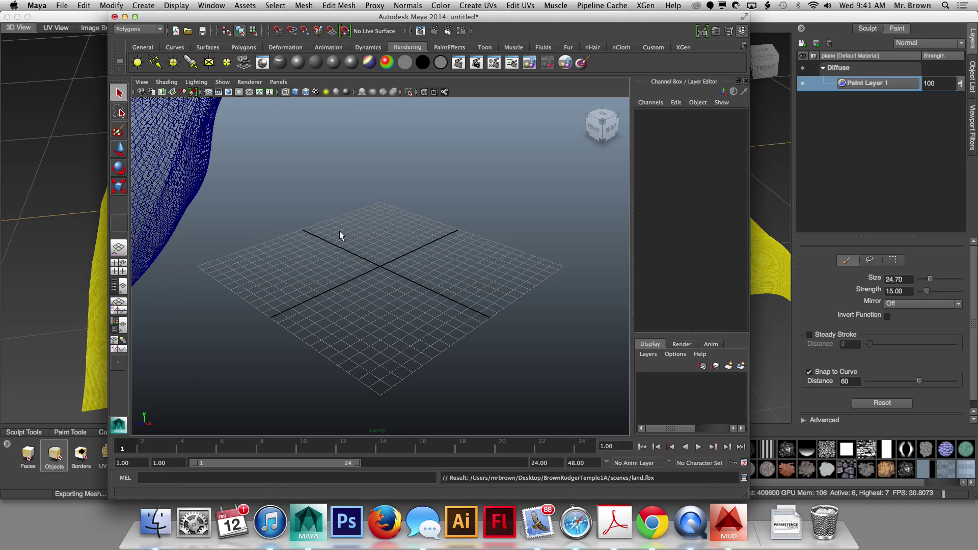
Display the imported FBX terrain with shading and textures and inspect its sculpted surface
scroll(339, 234, up, 3)
alt+drag(340, 247, 400, 254)
key(6)
scroll(408, 253, down, 8)
scroll(433, 274, up, 5)
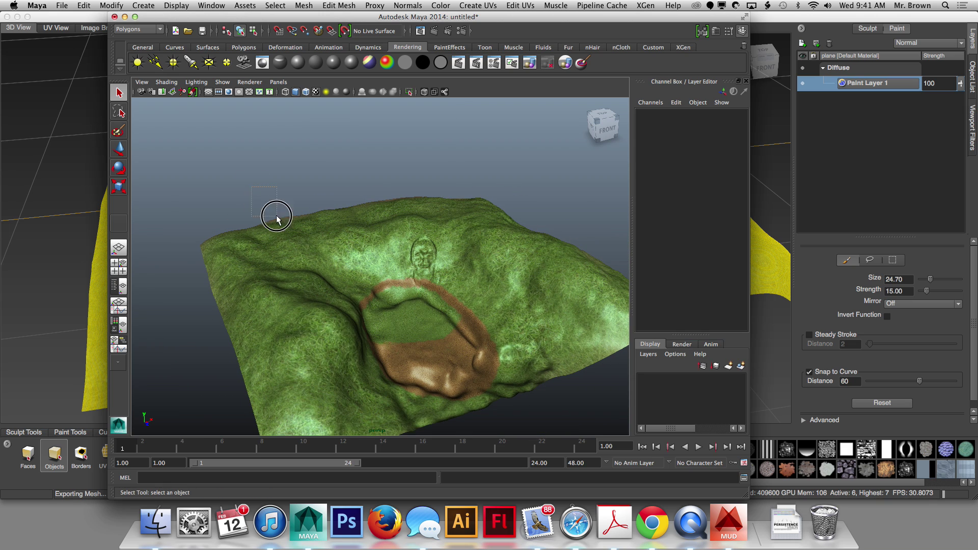
Delete the imported FBX terrain from the Maya scene
click(477, 318)
key(Delete)
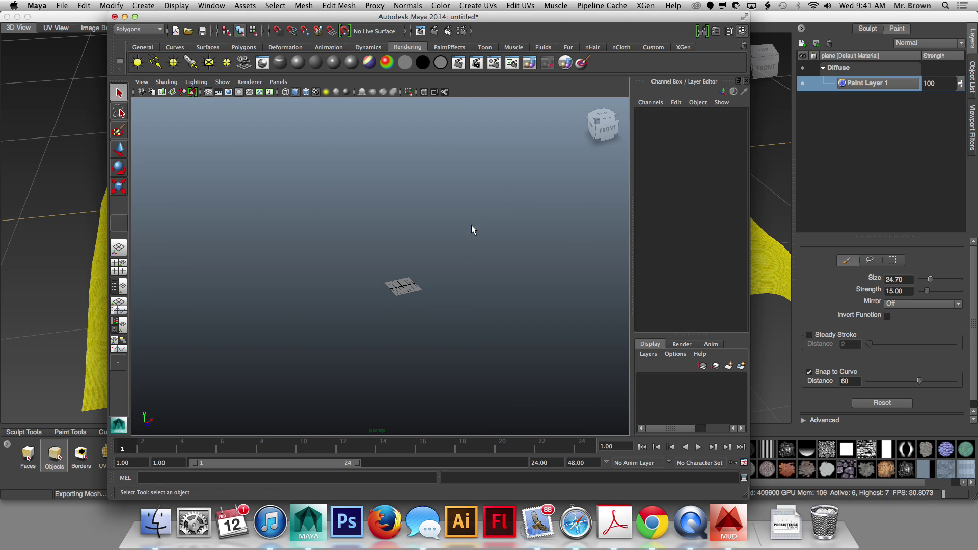
Switch to Mudbox and set up an export of the selected terrain as an OBJ file named land2
click(82, 142)
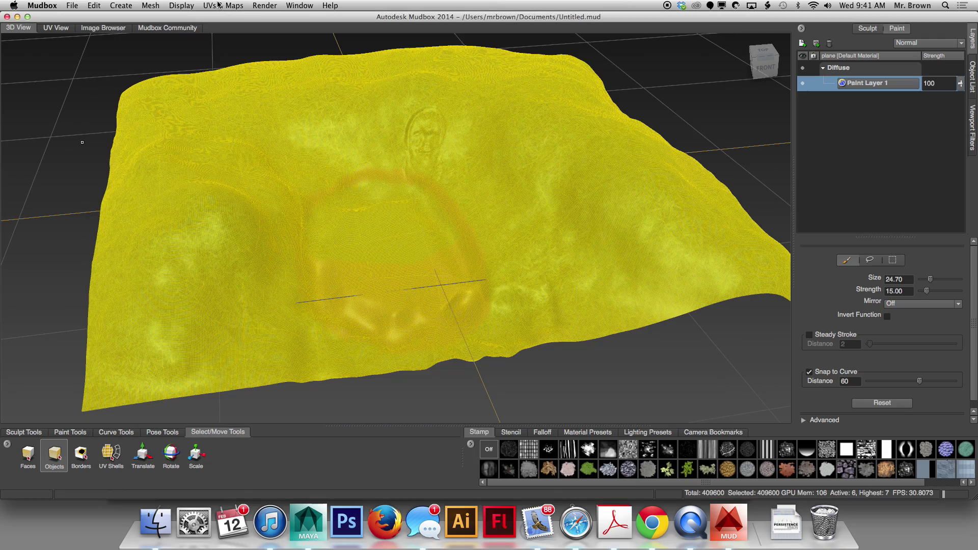
alt+drag(325, 142, 323, 126)
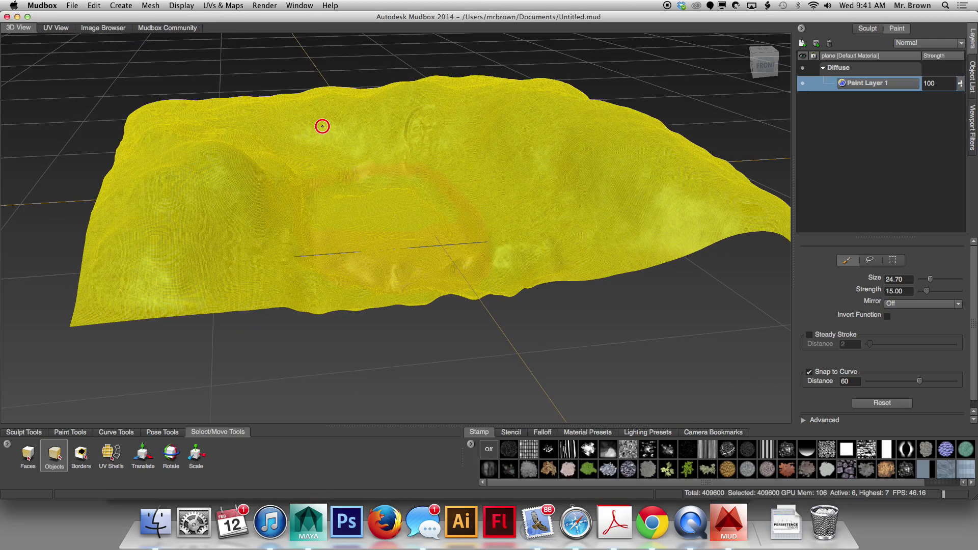
mouse_move(333, 106)
alt+middle_down()
mouse_move(356, 175)
mouse_move(336, 122)
alt+middle_up()
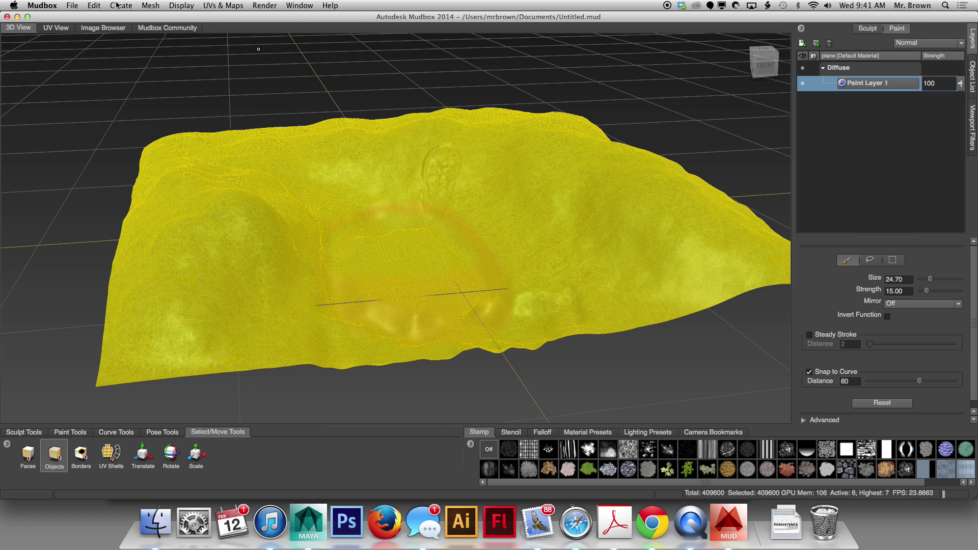
click(73, 5)
click(167, 135)
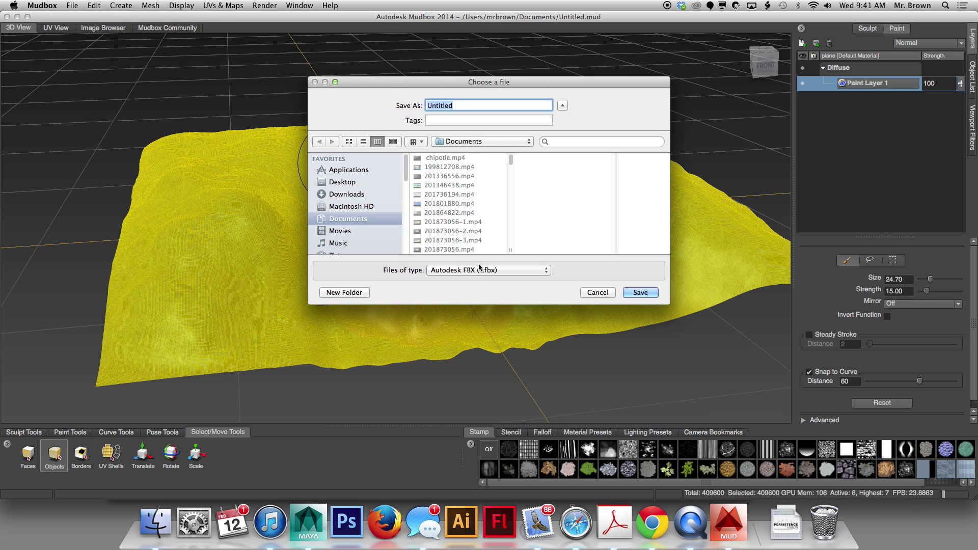
click(478, 271)
click(476, 279)
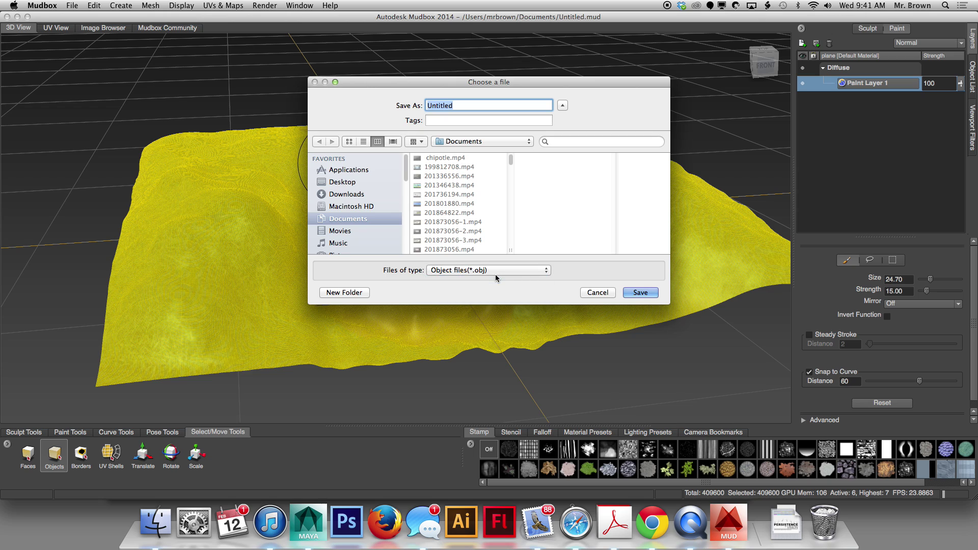
click(466, 104)
double_click(466, 104)
text(land)
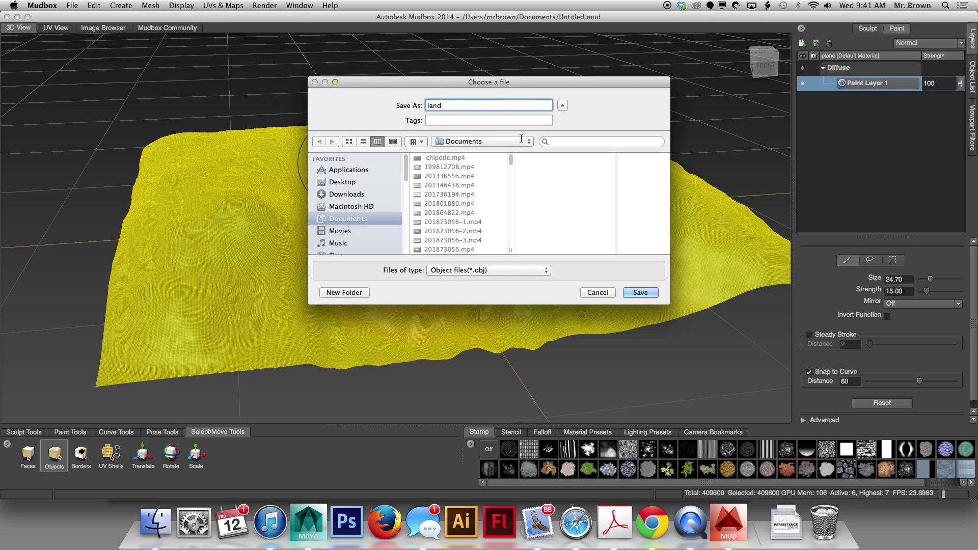
text(2)
Save the OBJ export in the scenes folder of the Temple1A project on the Desktop
click(336, 196)
click(340, 183)
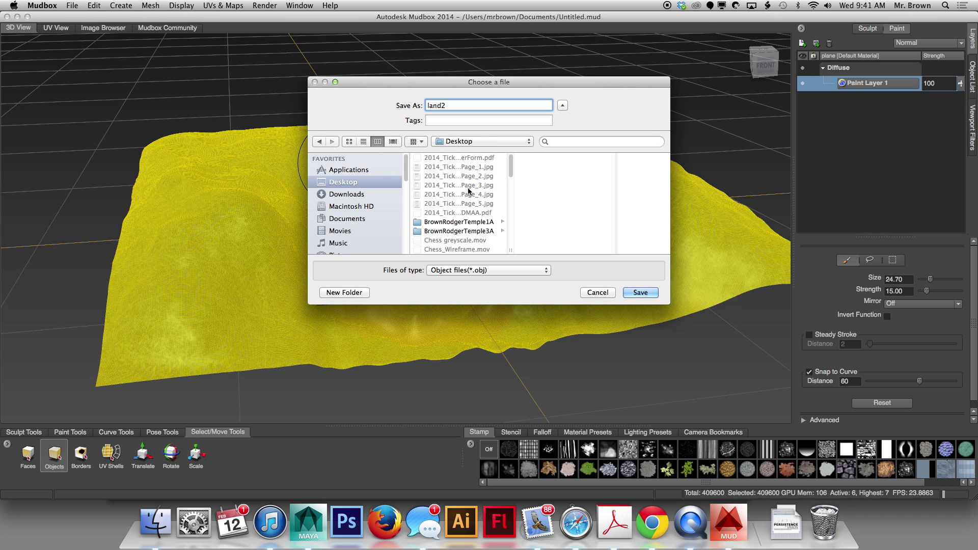
scroll(468, 193, down, 3)
click(466, 190)
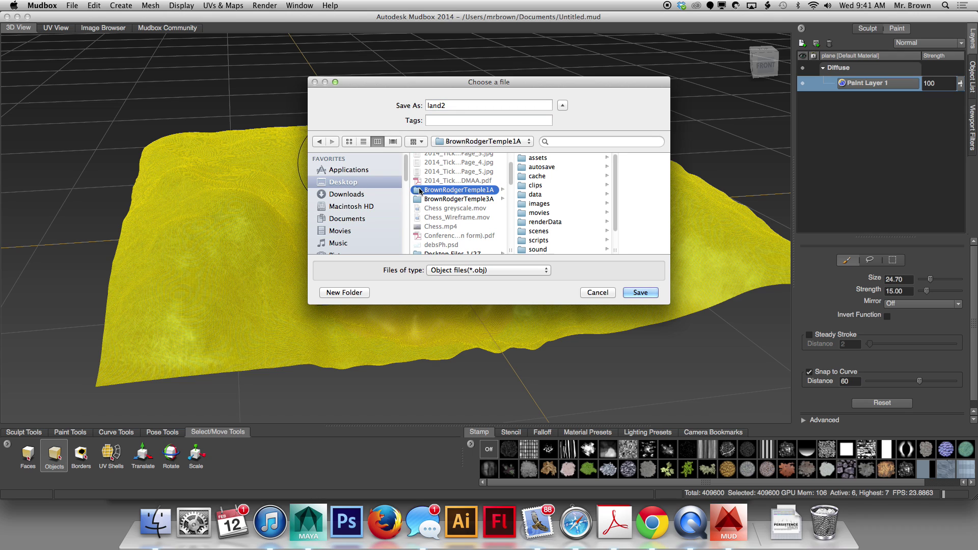
click(594, 231)
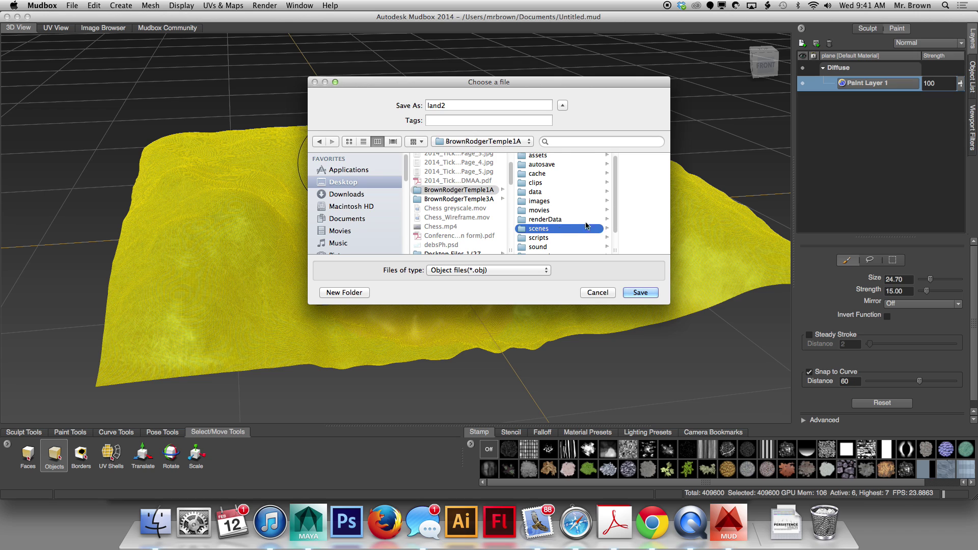
click(631, 292)
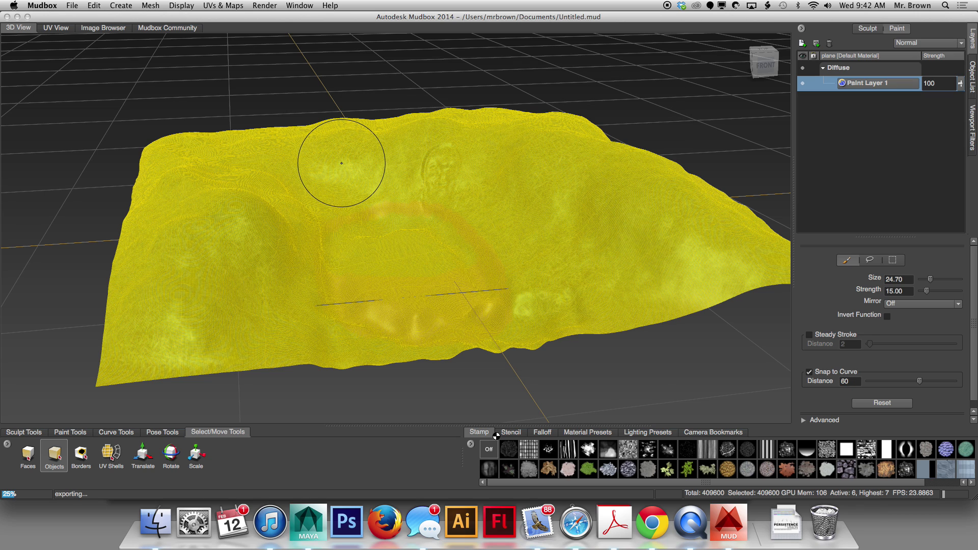
Switch to Maya, import land2.obj from the Temple1A scenes folder, and frame the terrain in the view
click(308, 522)
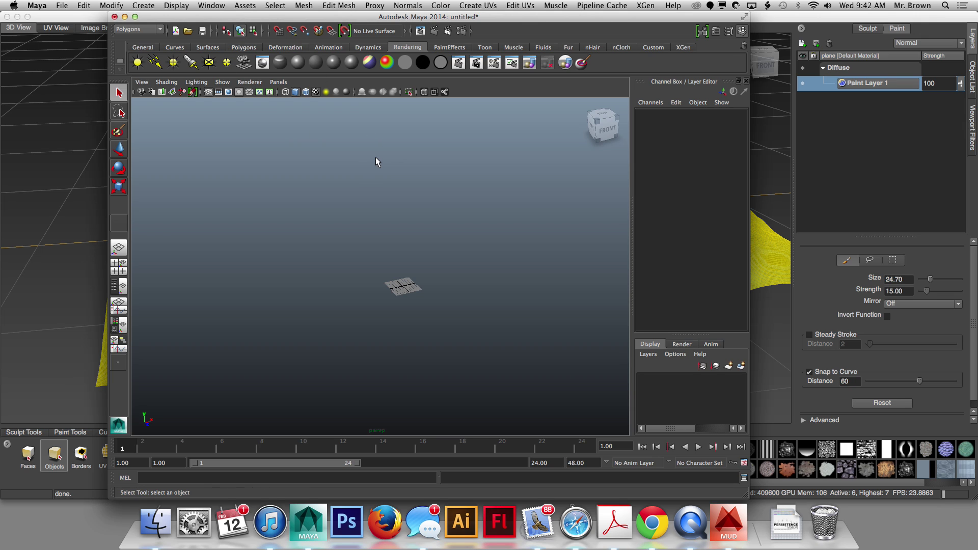
click(61, 6)
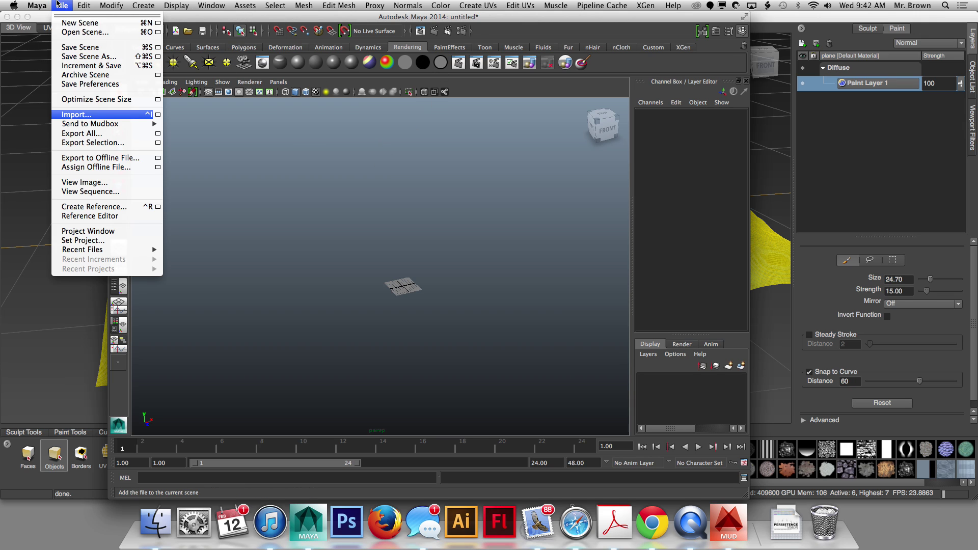
click(108, 114)
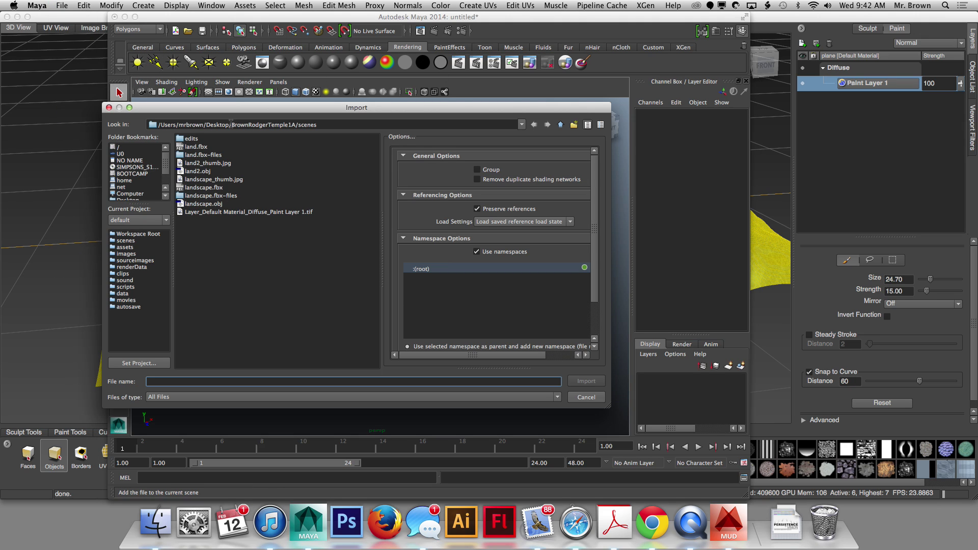
click(198, 171)
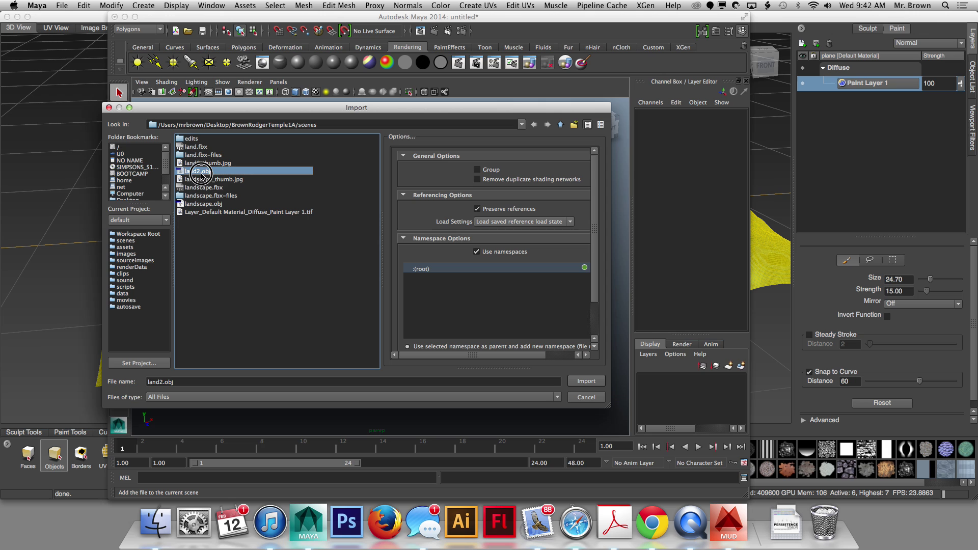
click(586, 381)
key(f)
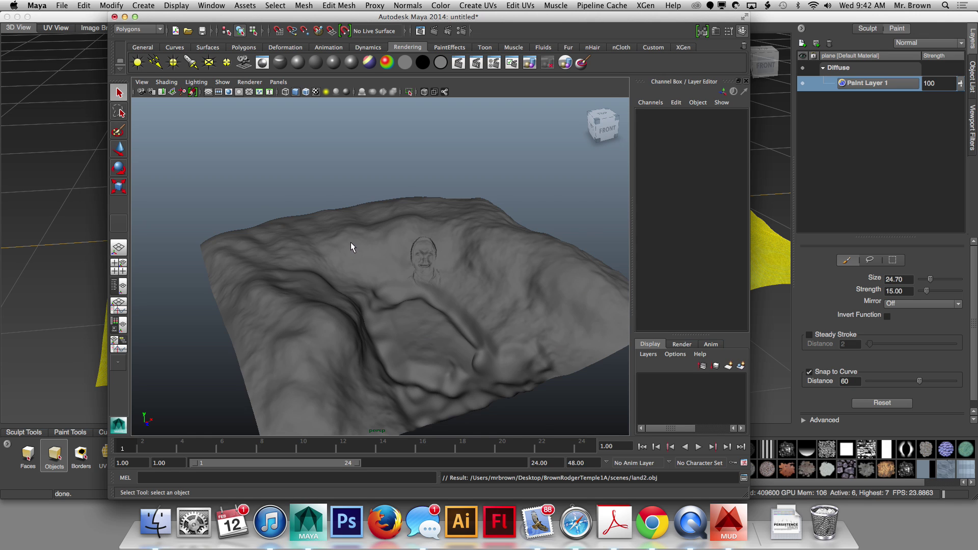
Display the imported OBJ terrain with textures and inspect its surface around the carved face
key(6)
click(338, 254)
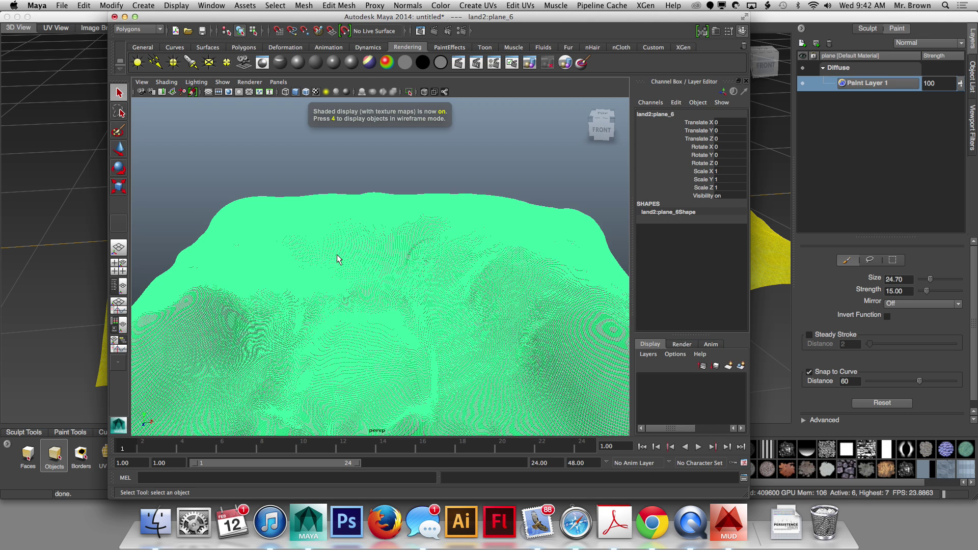
alt+drag(337, 254, 344, 195)
click(291, 164)
alt+drag(390, 243, 357, 229)
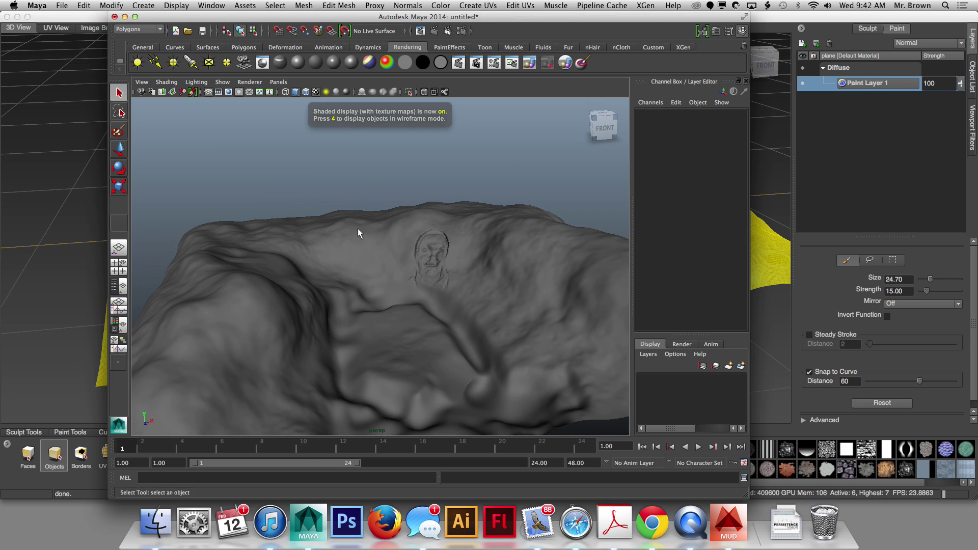
mouse_move(395, 242)
alt+middle_down()
mouse_move(375, 217)
mouse_move(395, 240)
alt+middle_up()
scroll(396, 240, up, 3)
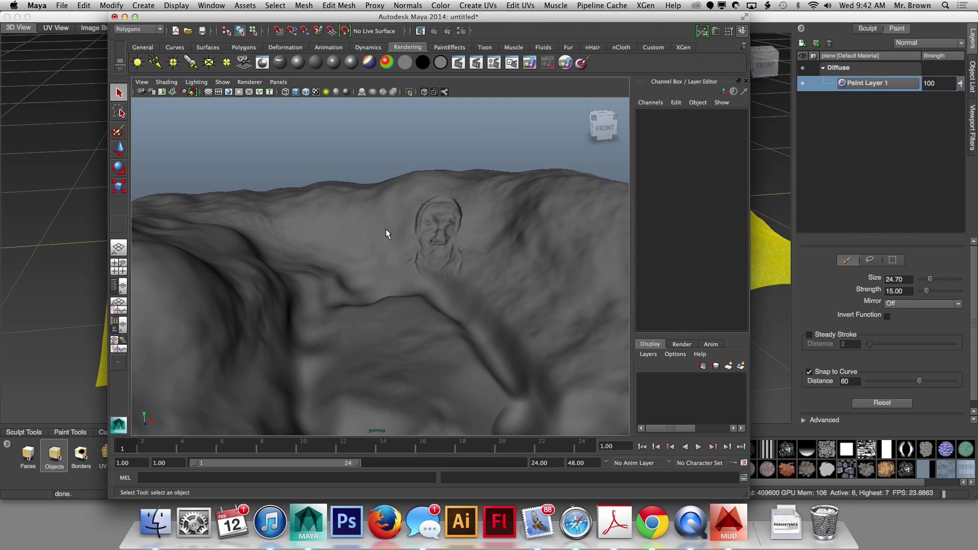
Switch to Mudbox and export all paint layers for all models, choosing the Temple1A project's scenes folder as the destination
click(90, 234)
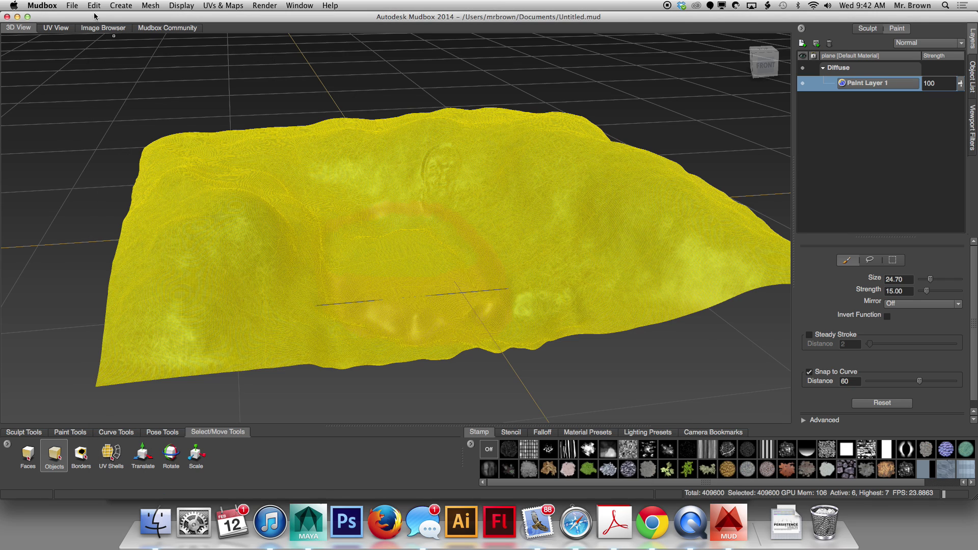
click(70, 5)
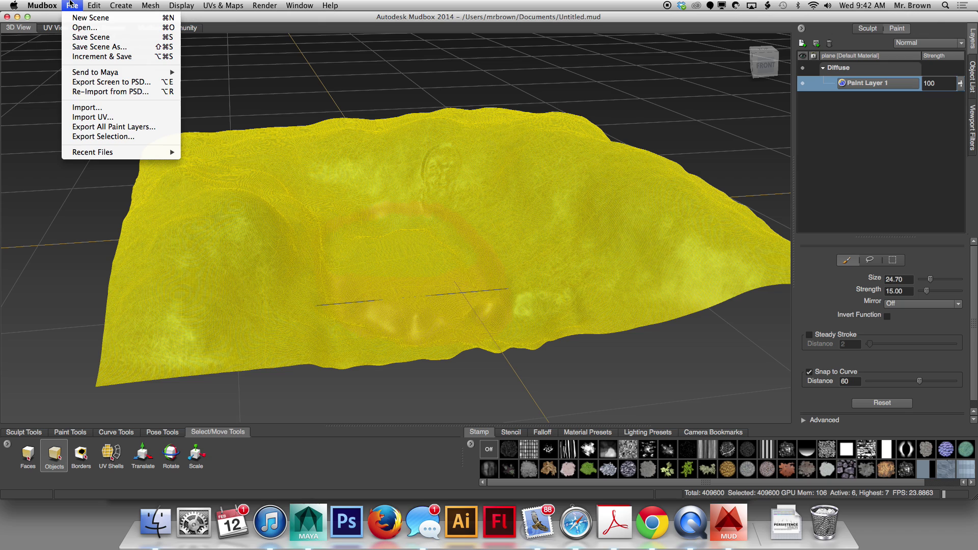
click(113, 132)
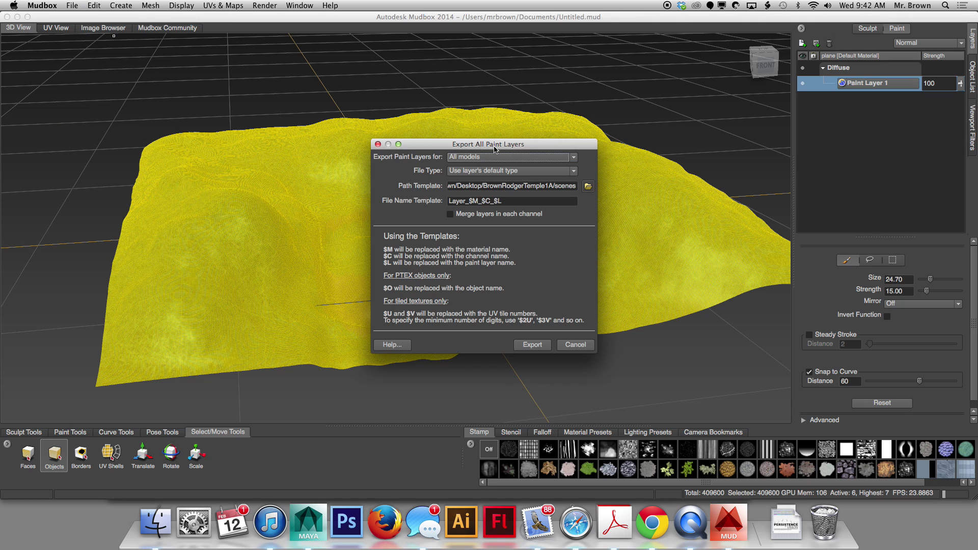
click(587, 187)
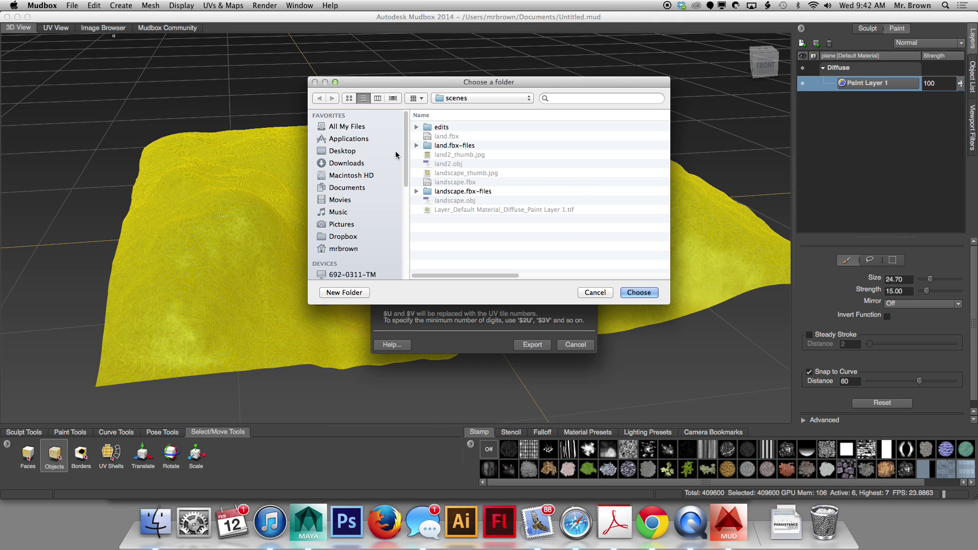
click(468, 100)
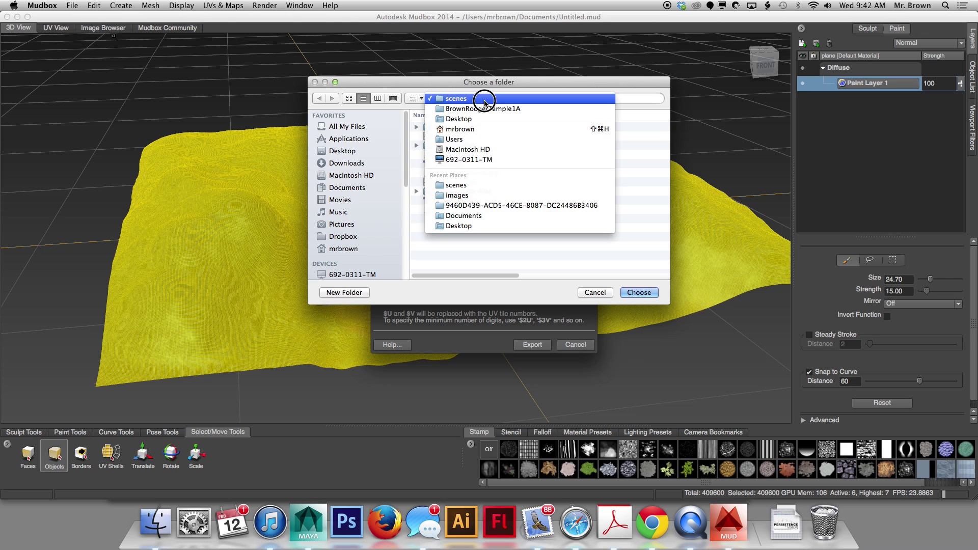
click(483, 99)
click(638, 292)
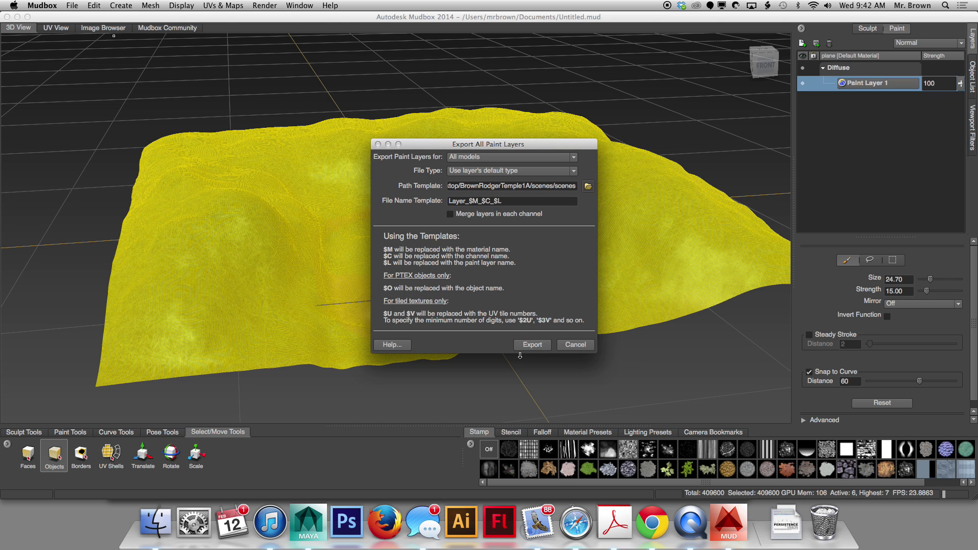
click(532, 345)
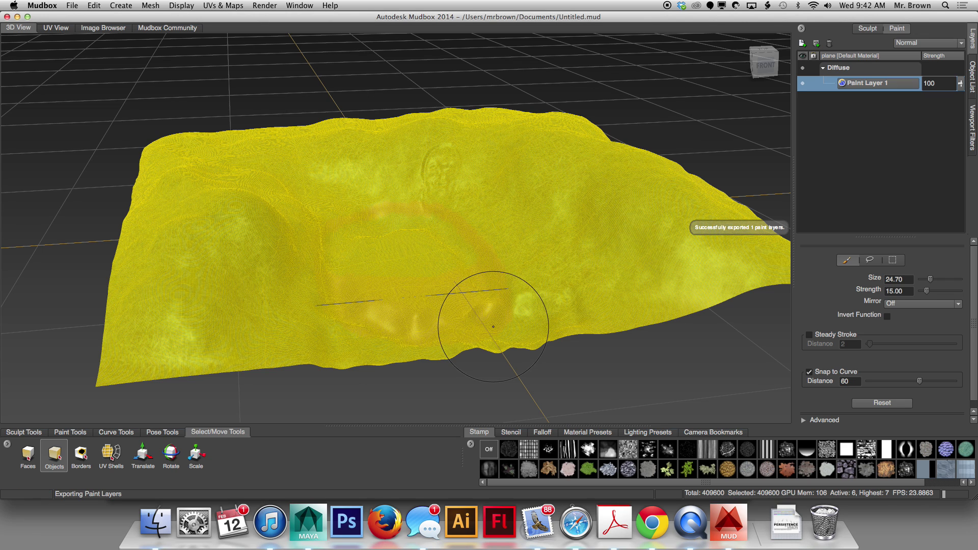
Switch to Maya, select the OBJ terrain, and show the Hypershade beside the perspective view with its materials area enlarged
click(308, 521)
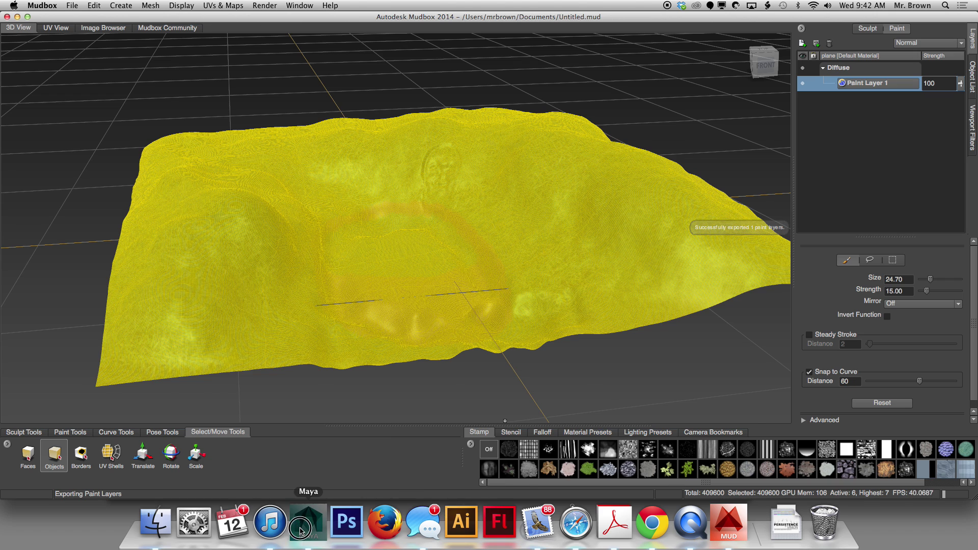
click(410, 224)
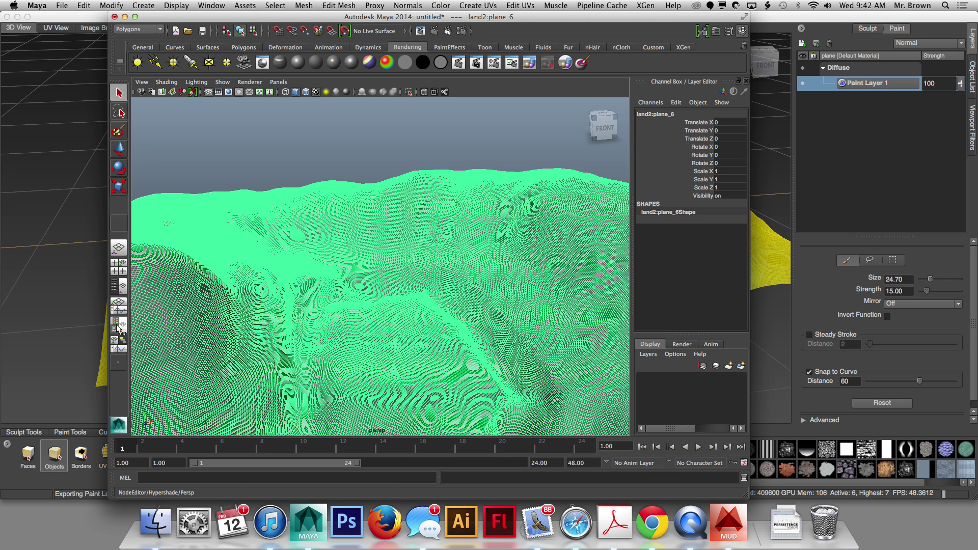
click(119, 324)
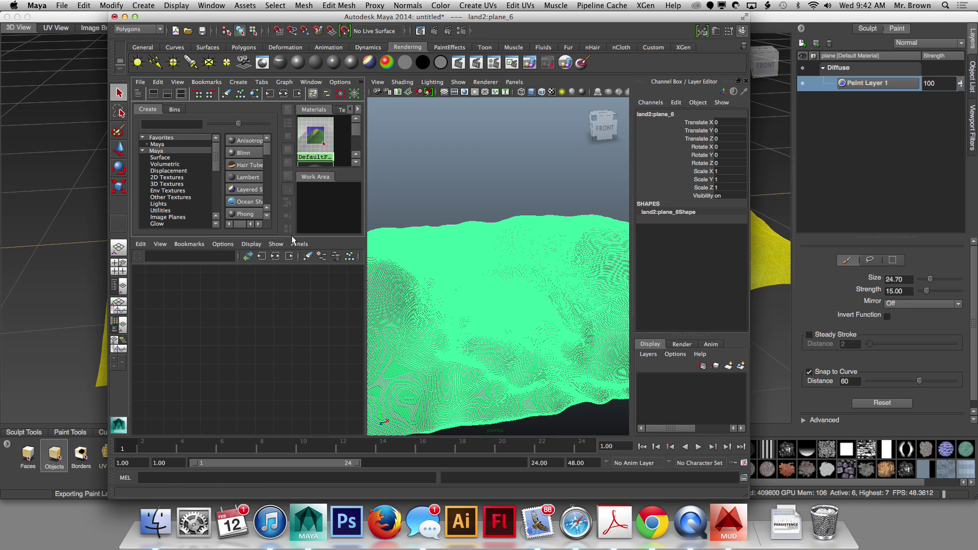
drag(273, 237, 289, 434)
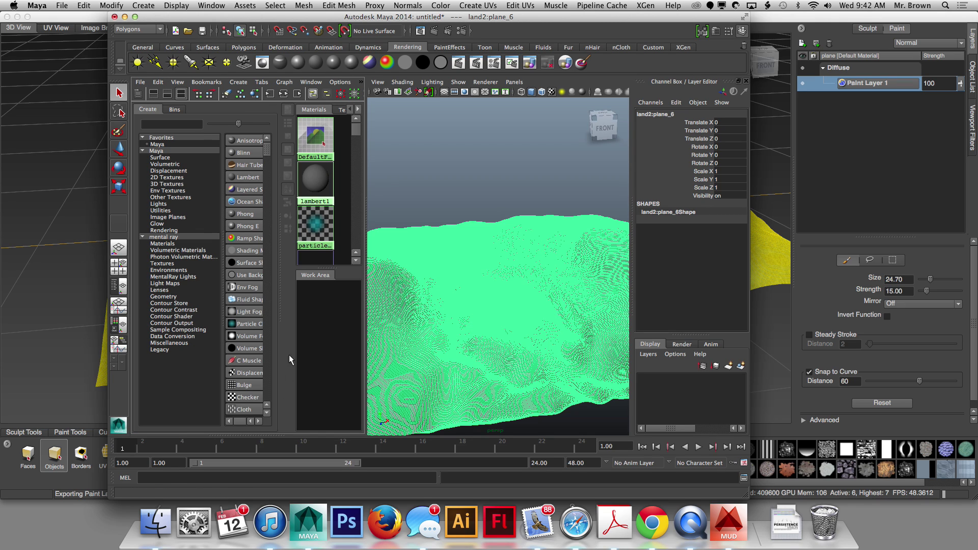
drag(282, 270, 246, 270)
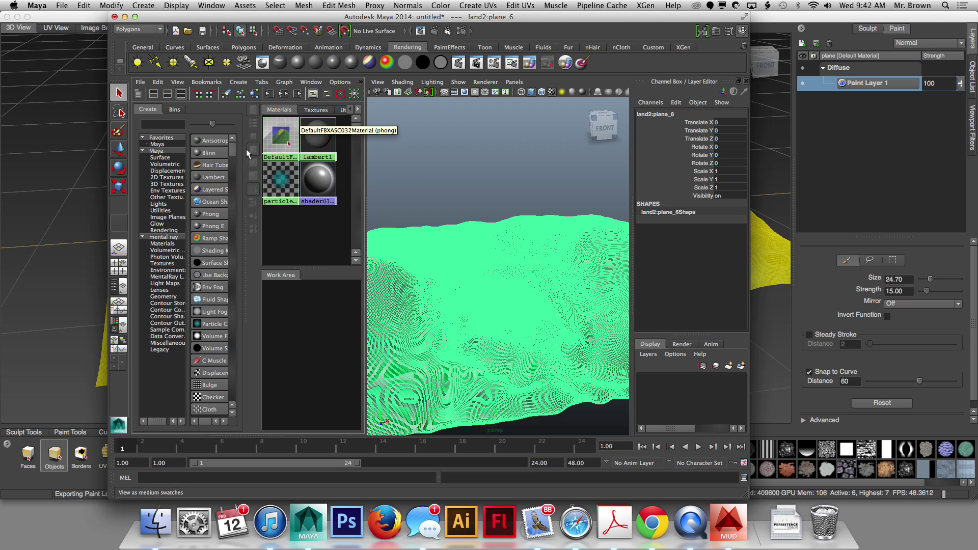
Create a Lambert material, open its attributes, and maximize the Maya window
click(211, 177)
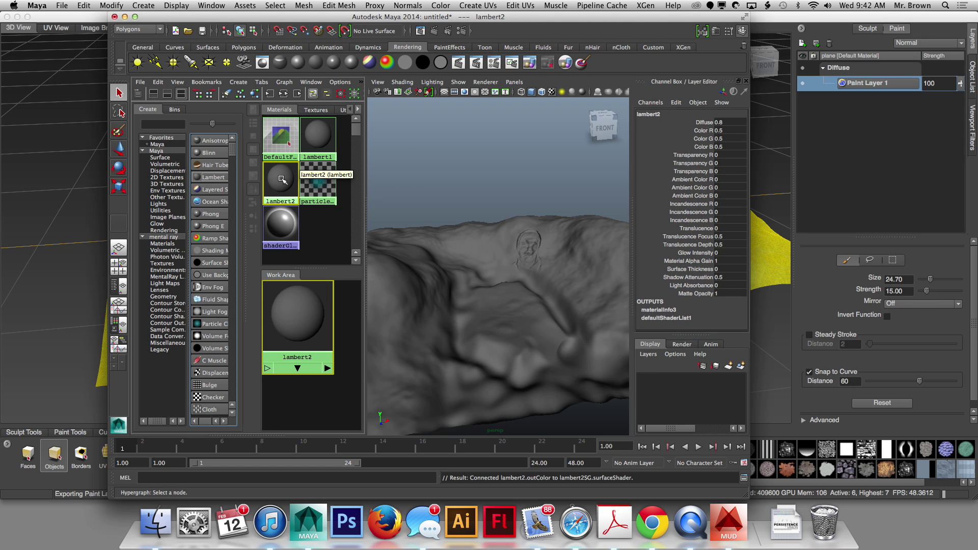
double_click(278, 179)
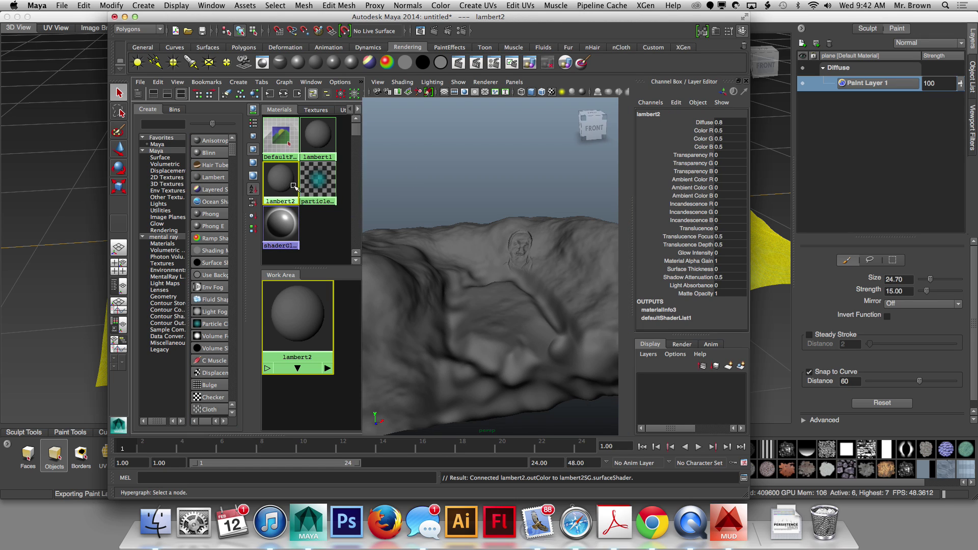
double_click(550, 17)
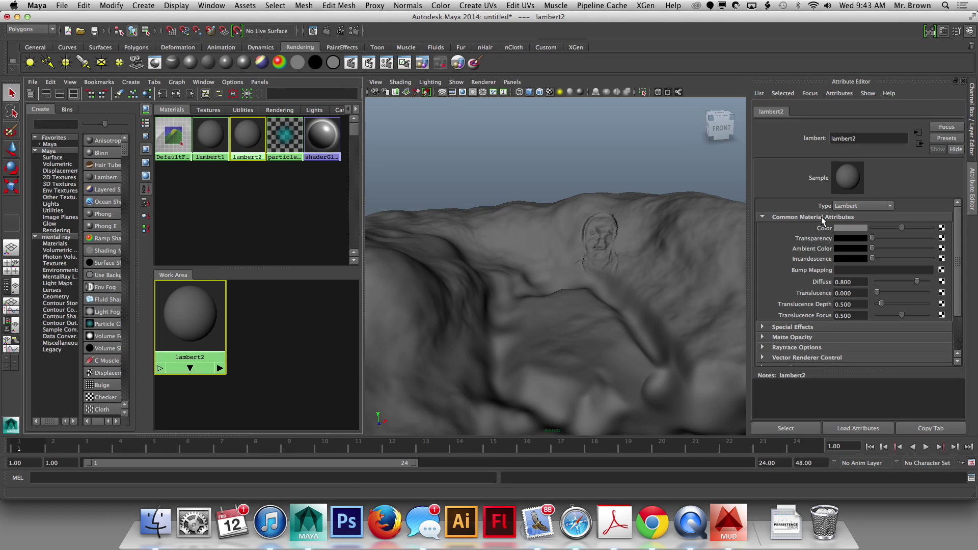
Map a File texture to the new Lambert's color, loading "Layer_Default Material_Diffuse_Paint Layer 1.tif" from the Temple1A project's scenes folder
click(941, 228)
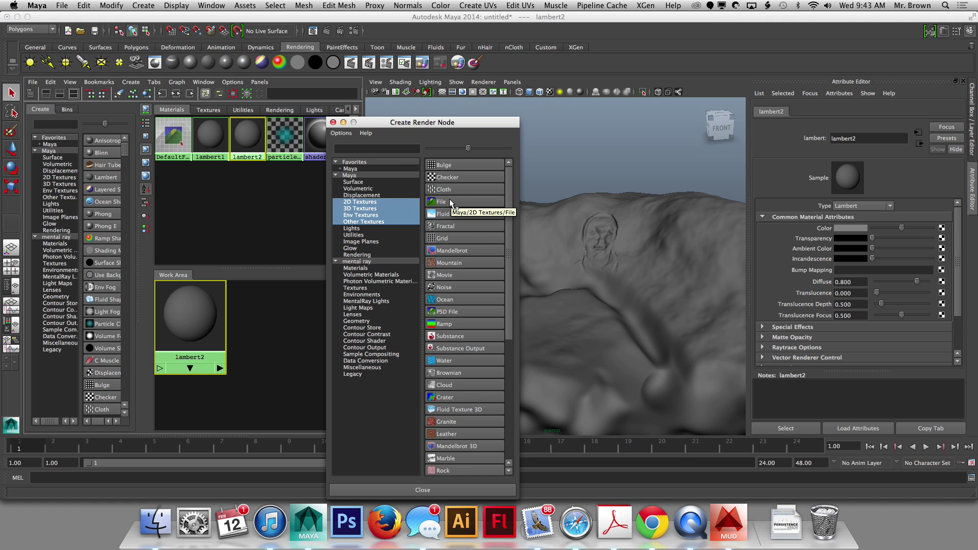
click(450, 201)
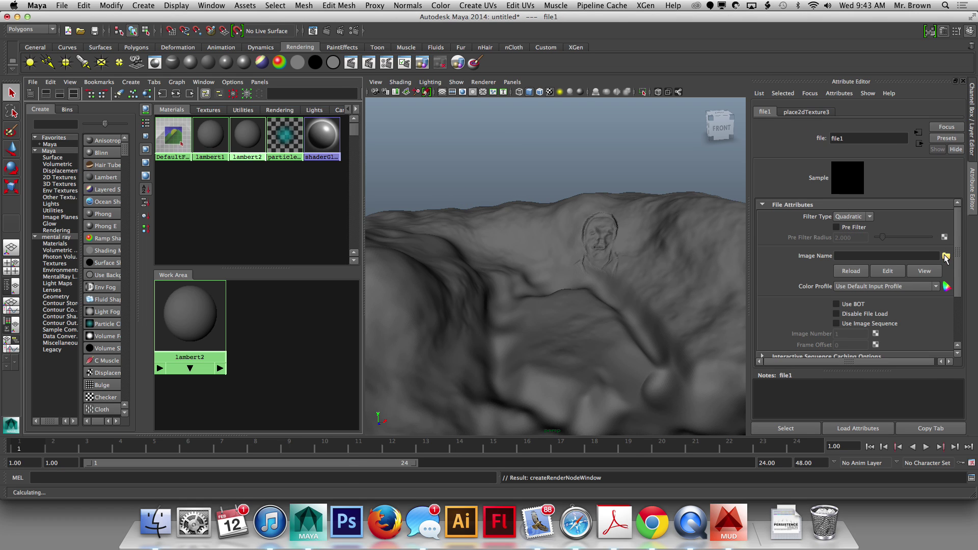
click(946, 256)
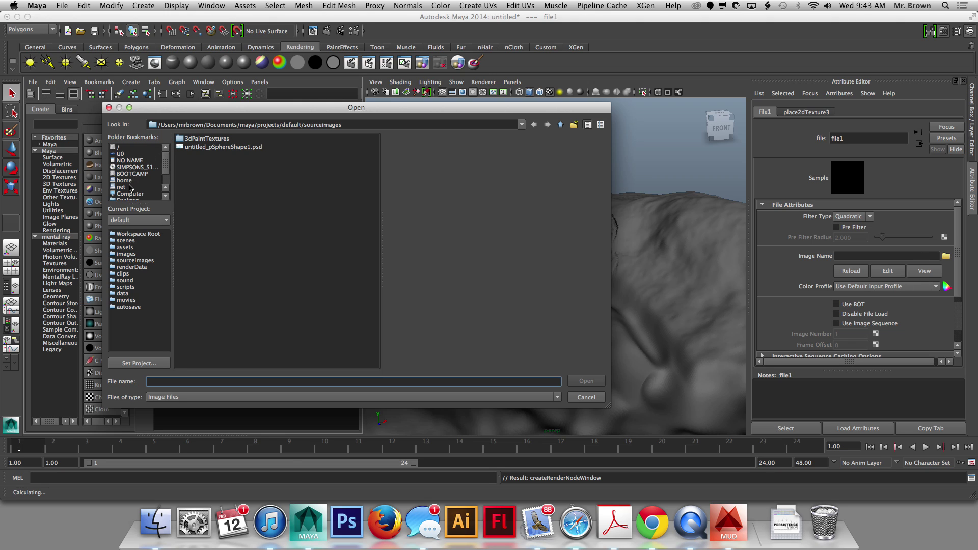
click(132, 197)
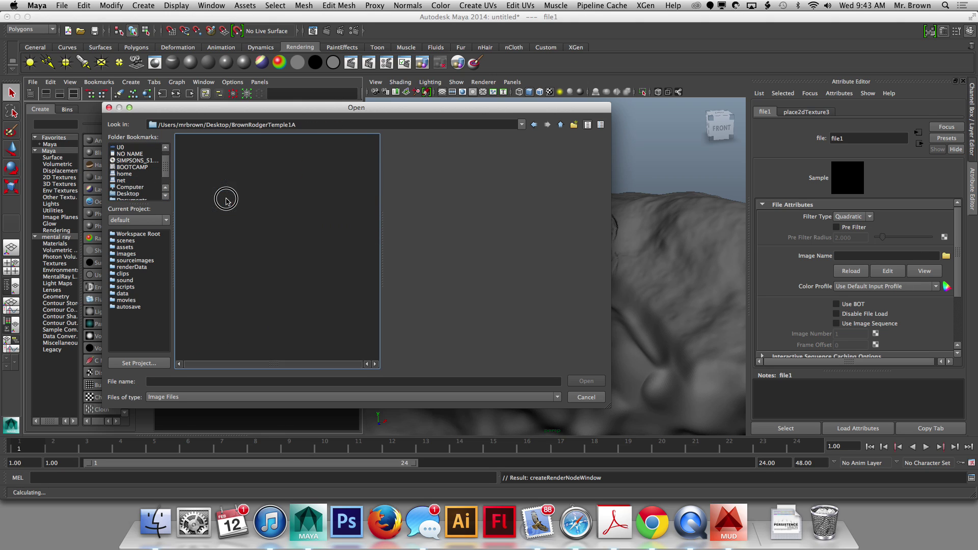
click(200, 214)
double_click(197, 206)
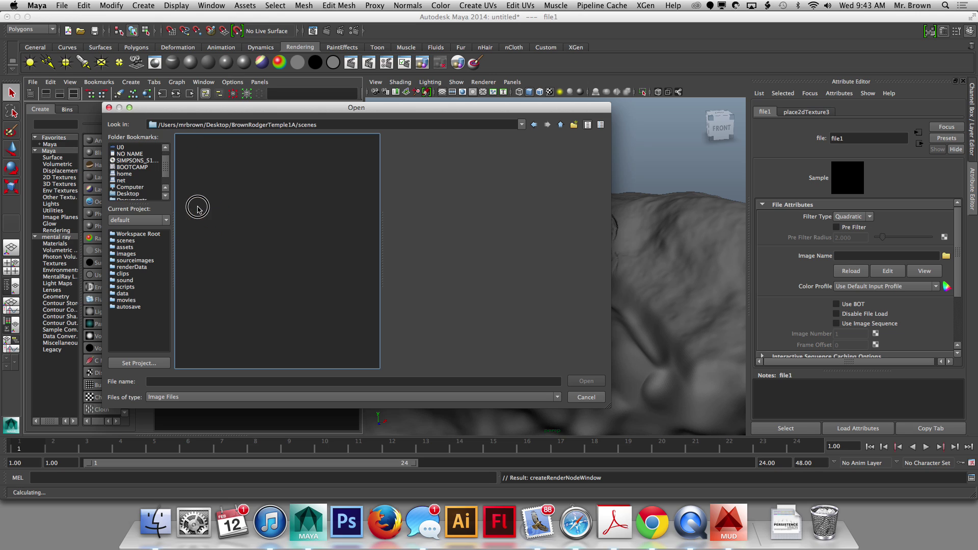
click(255, 213)
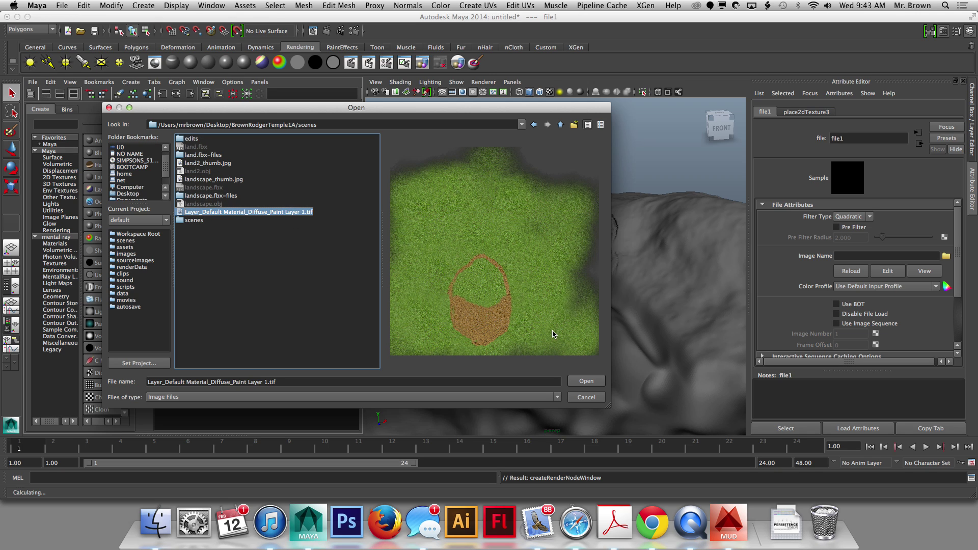
click(580, 378)
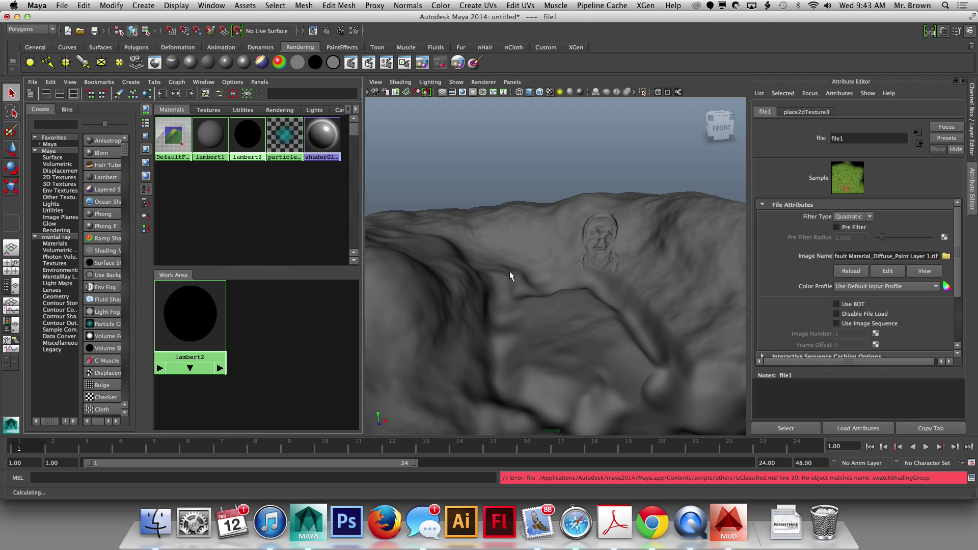
Assign the textured lambert2 material to the OBJ terrain, then deselect the terrain to check the painted surface
click(544, 263)
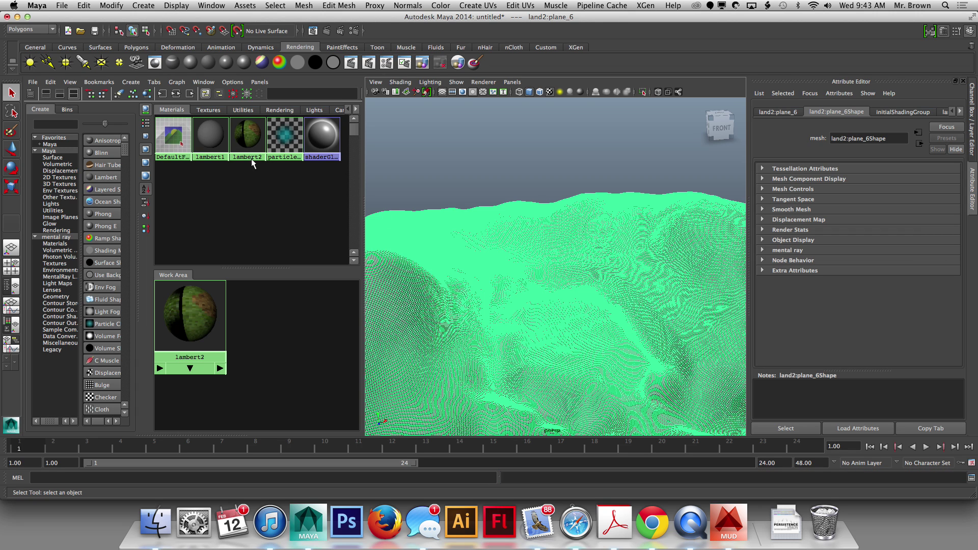
right_drag(247, 152, 244, 168)
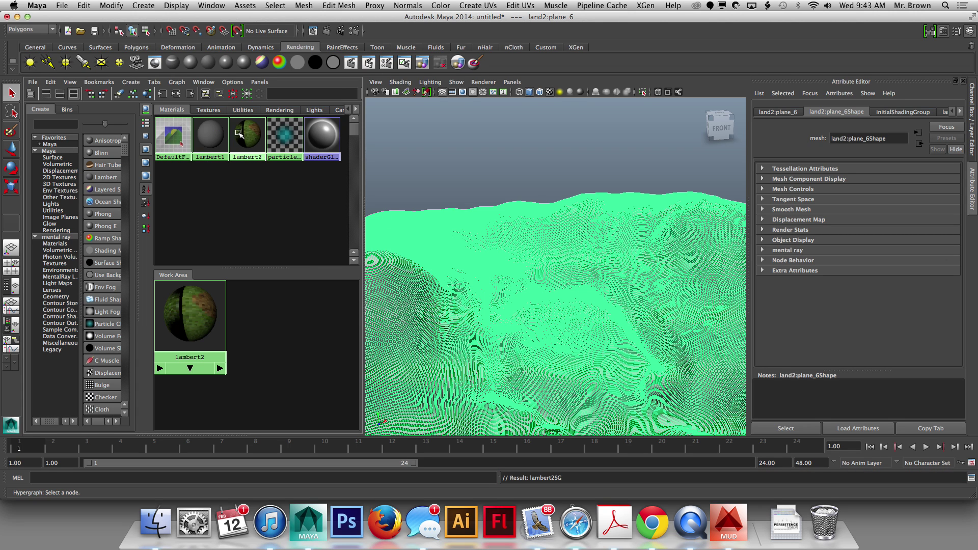
click(441, 155)
alt+drag(447, 162, 528, 256)
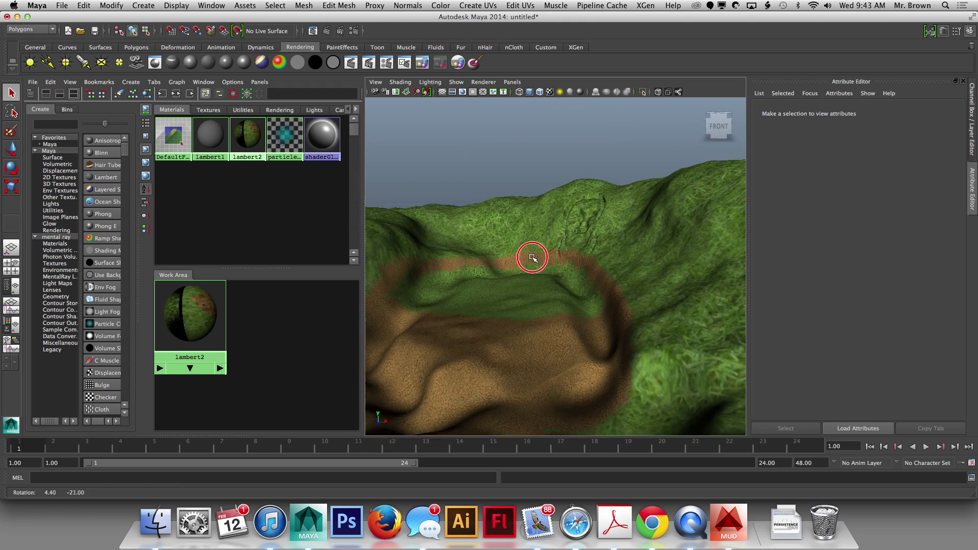
alt+middle_drag(528, 255, 602, 250)
alt+drag(603, 250, 540, 270)
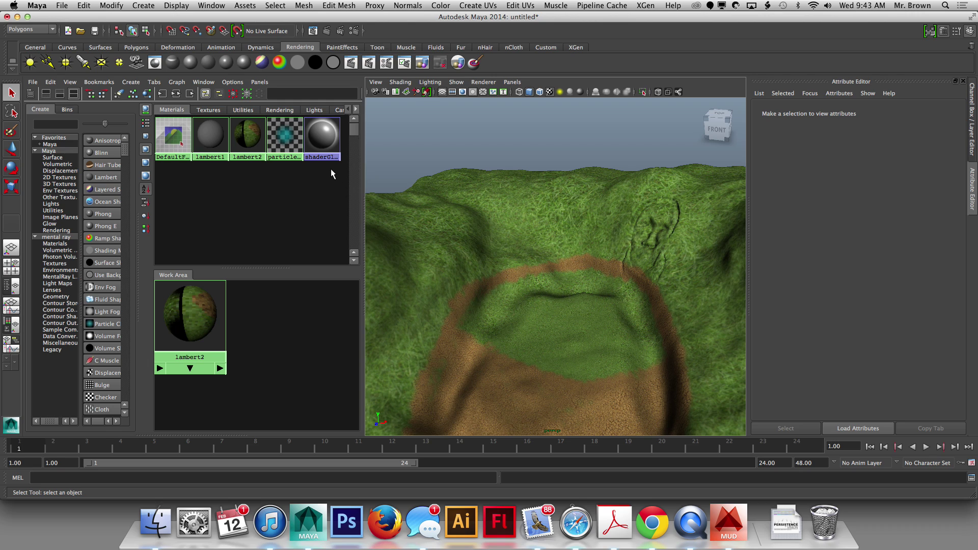
Review lambert2's common material attributes and examine the textured terrain around the carved face and dirt clearing
click(247, 135)
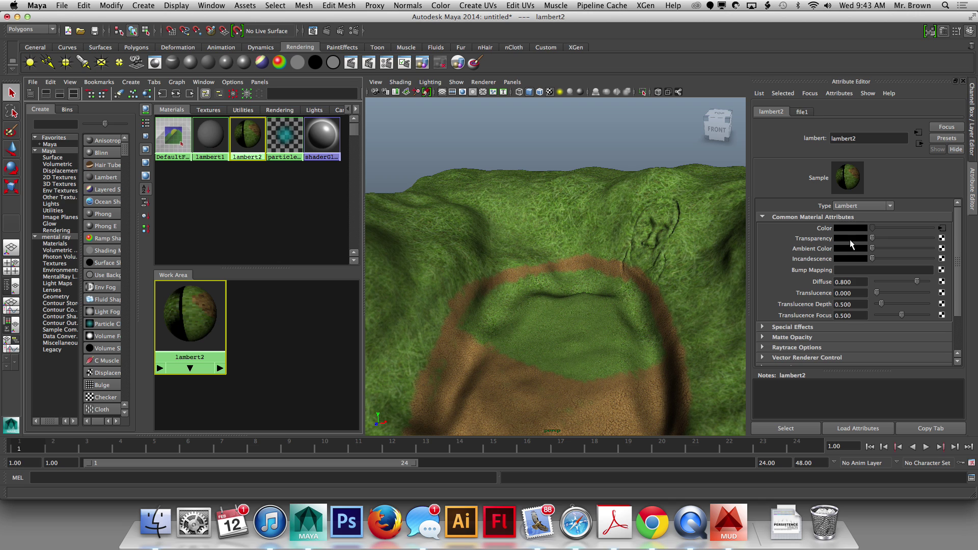
alt+drag(588, 252, 626, 239)
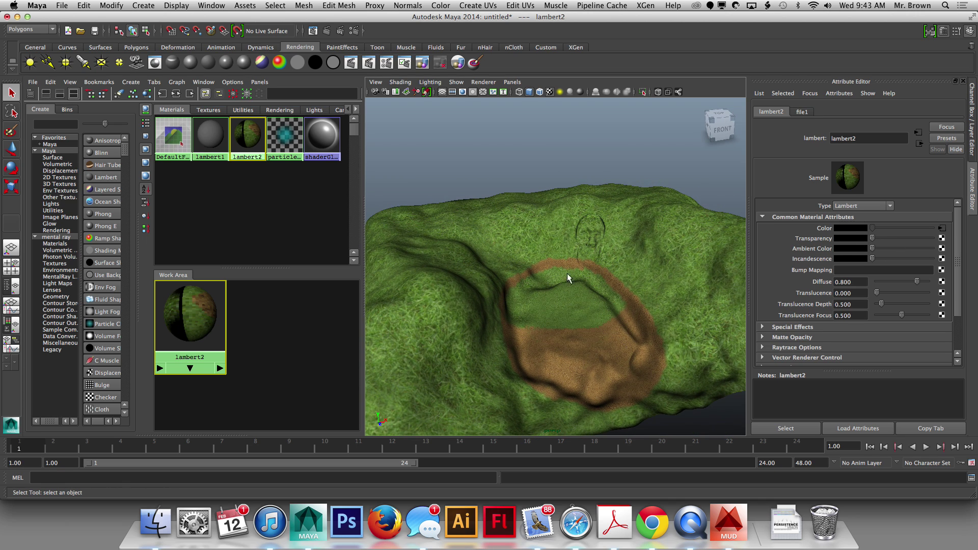
alt+middle_drag(606, 246, 630, 276)
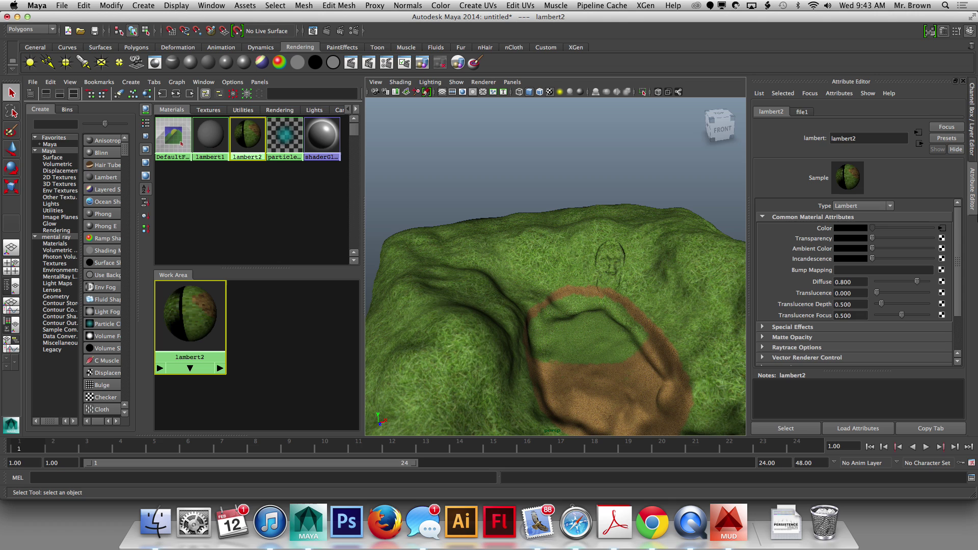
right_click(804, 239)
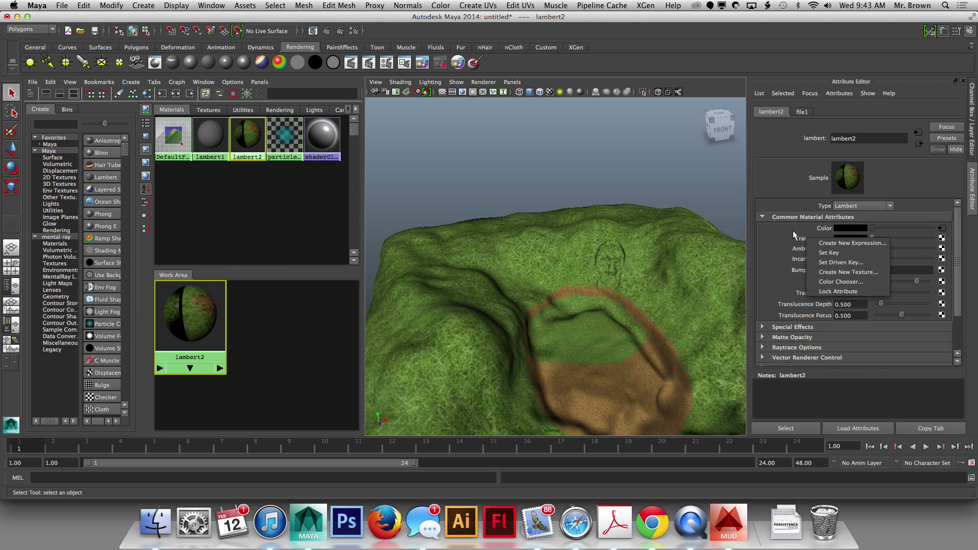
click(793, 231)
mouse_move(558, 257)
alt+mouse_down()
mouse_move(581, 260)
mouse_move(465, 251)
mouse_move(546, 263)
alt+mouse_up()
alt+middle_drag(546, 264, 536, 245)
alt+drag(535, 245, 521, 238)
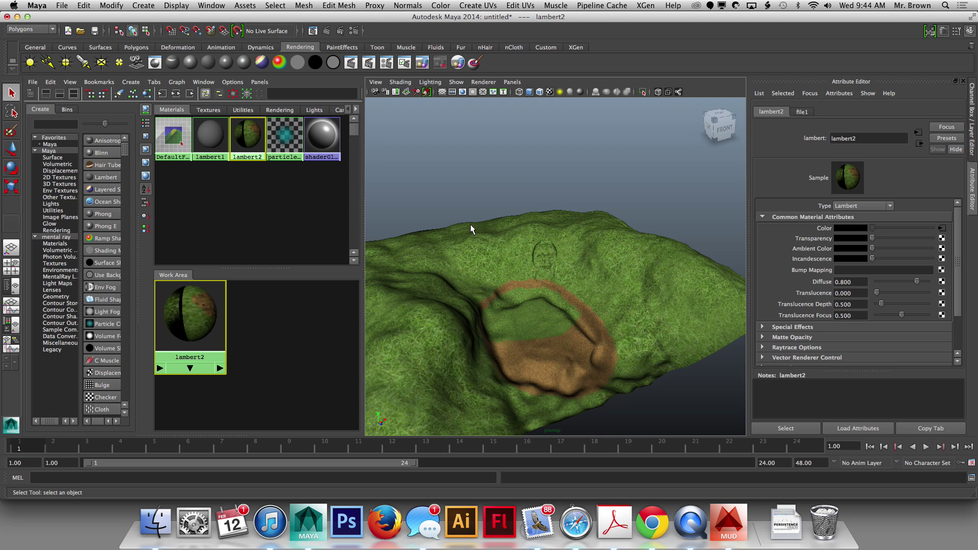
scroll(471, 225, down, 5)
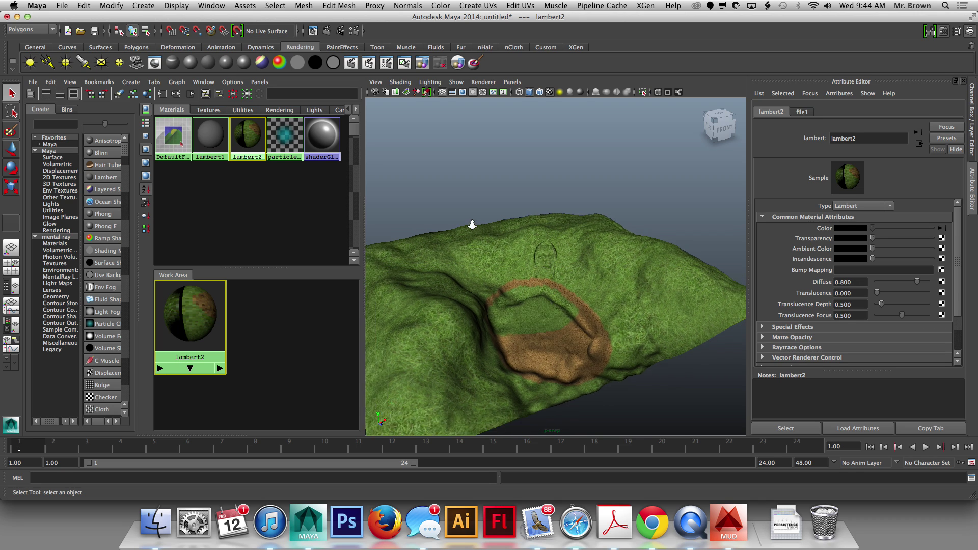
alt+drag(480, 231, 464, 228)
alt+right_drag(465, 228, 521, 210)
alt+middle_drag(521, 210, 547, 201)
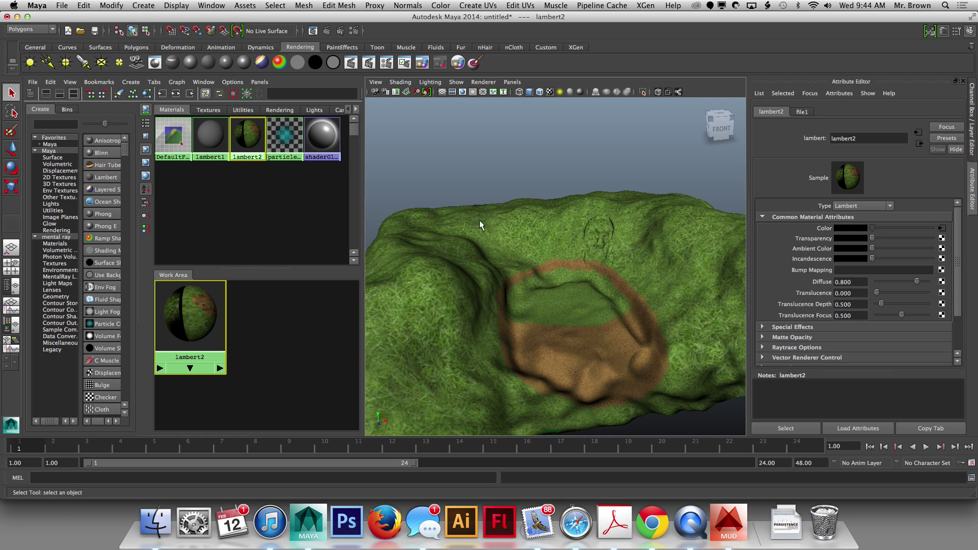
alt+drag(453, 313, 461, 279)
alt+right_drag(460, 279, 480, 266)
alt+middle_drag(480, 266, 454, 249)
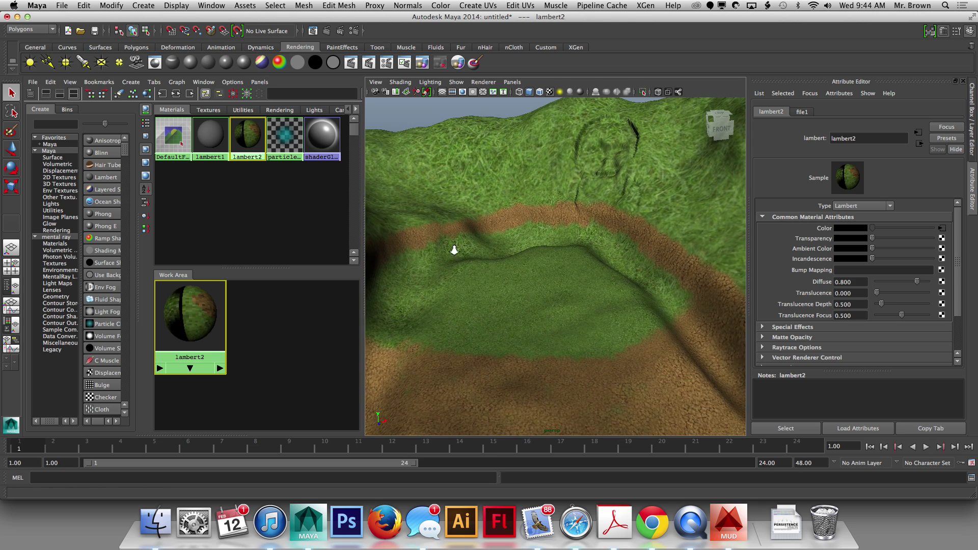
alt+right_drag(454, 249, 460, 266)
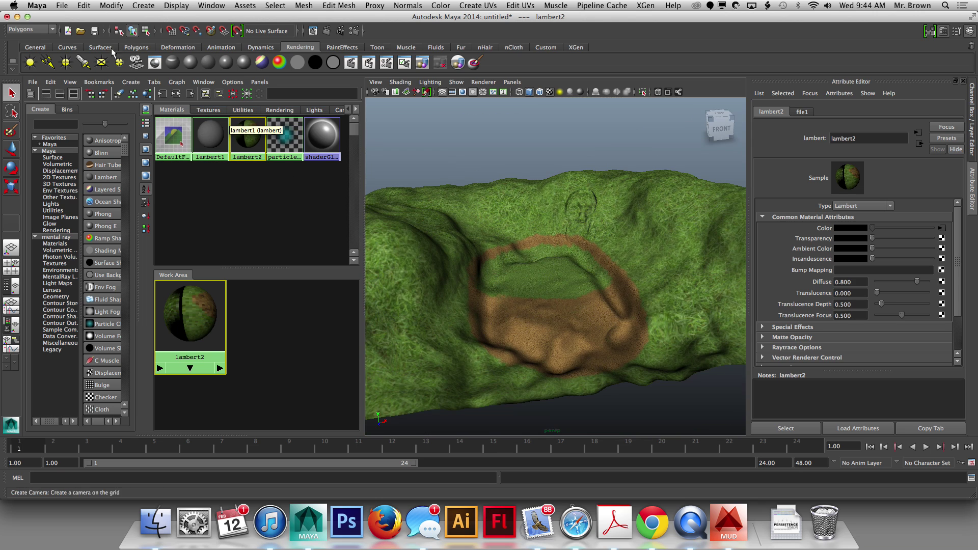
Import the temple day 3 Maya scene (.mb) from the Documents folder
click(62, 5)
click(84, 114)
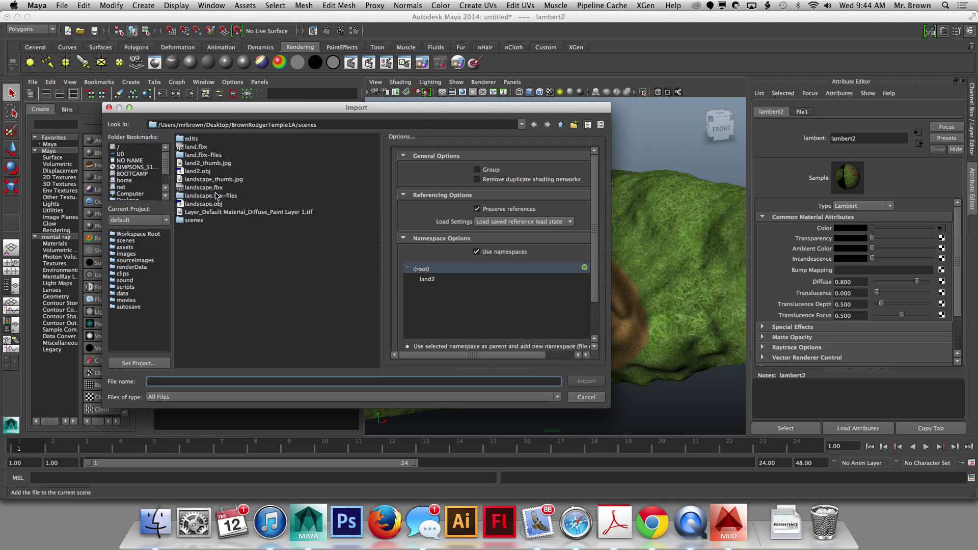
scroll(137, 192, down, 3)
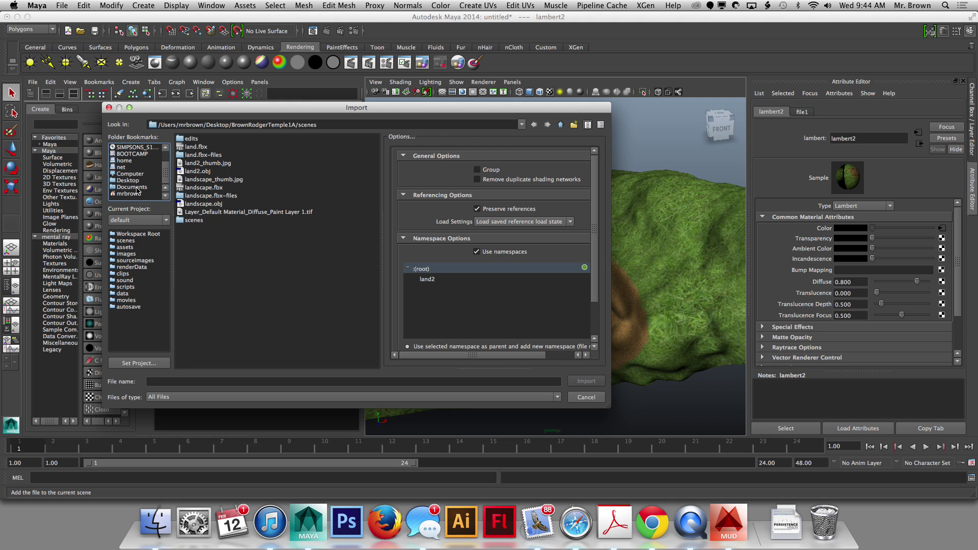
click(133, 187)
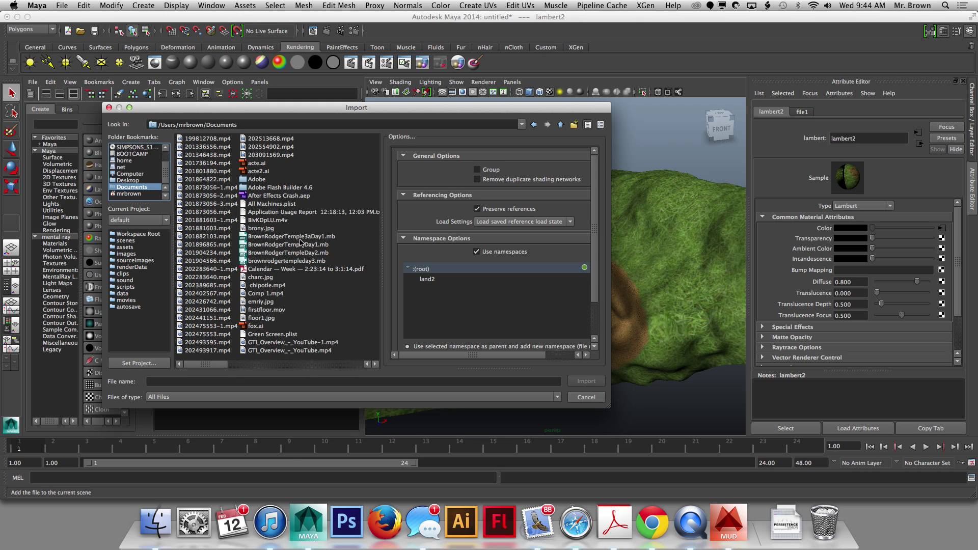
click(298, 262)
click(586, 381)
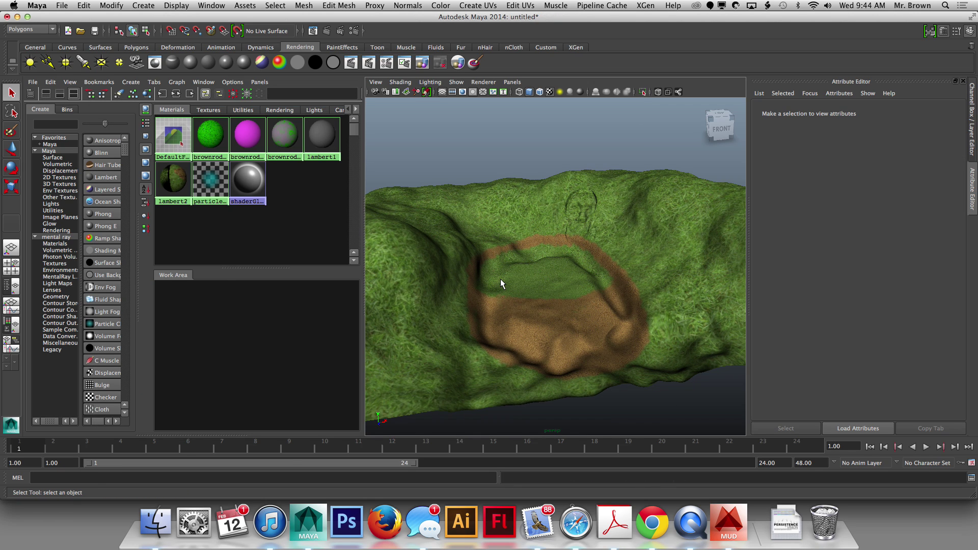
Move the textured terrain so both imported temples stand above its surface
mouse_move(511, 282)
alt+mouse_down()
mouse_move(499, 249)
mouse_move(498, 285)
alt+mouse_up()
click(523, 260)
key(w)
mouse_move(561, 219)
mouse_down()
mouse_move(563, 253)
mouse_move(562, 238)
mouse_up()
drag(563, 281, 616, 248)
alt+right_drag(580, 255, 595, 277)
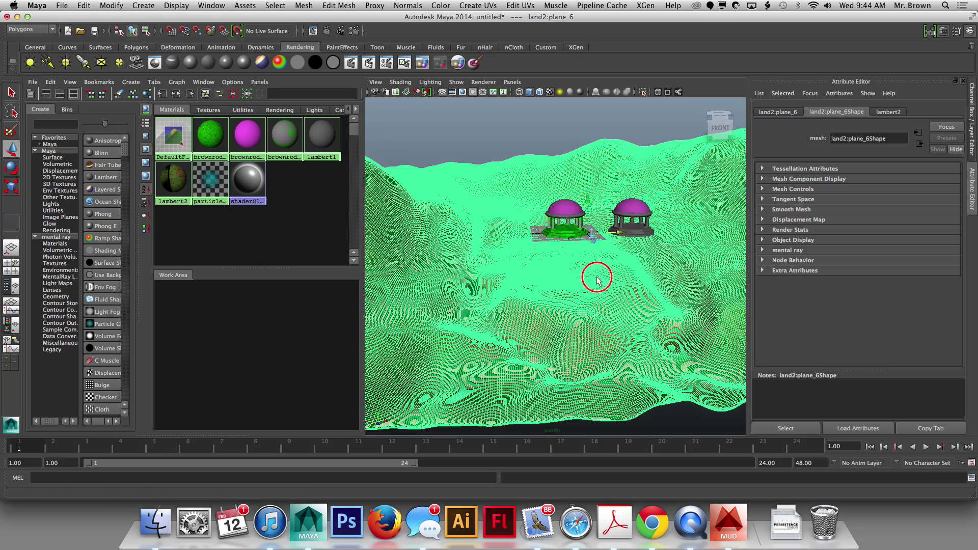
alt+drag(596, 277, 646, 155)
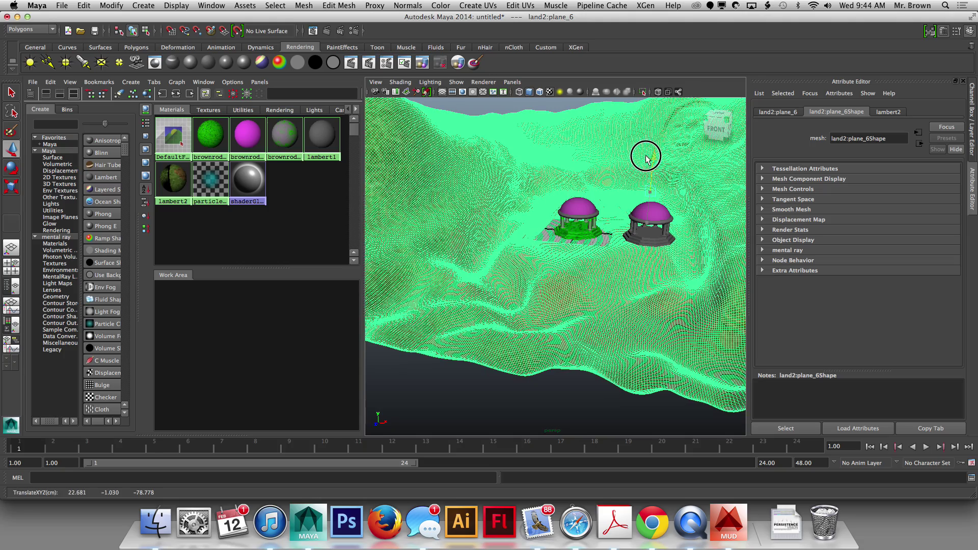
alt+drag(661, 240, 656, 410)
alt+right_drag(656, 410, 580, 290)
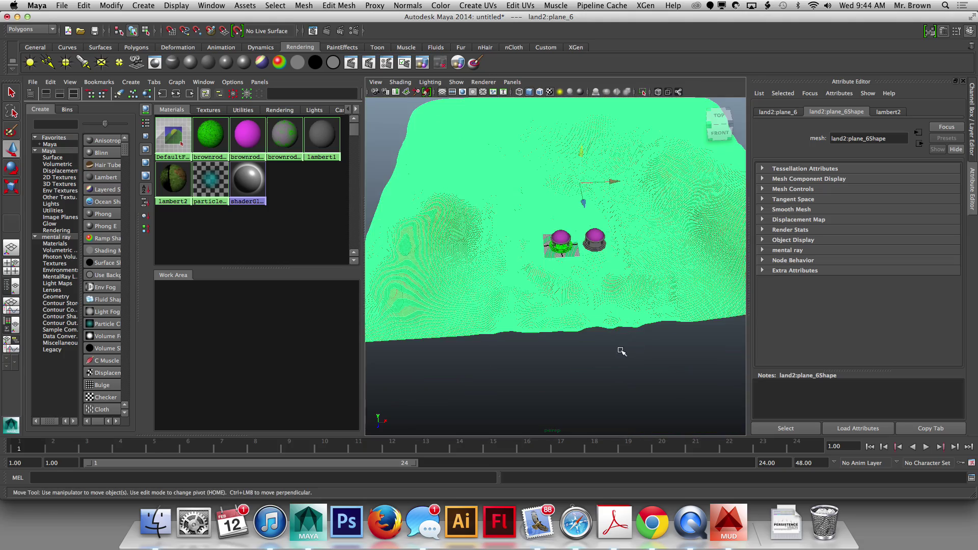
click(621, 352)
alt+right_drag(604, 336, 672, 372)
alt+middle_drag(583, 321, 593, 330)
alt+drag(592, 330, 528, 314)
click(551, 309)
scroll(528, 317, down, 8)
scroll(529, 316, up, 5)
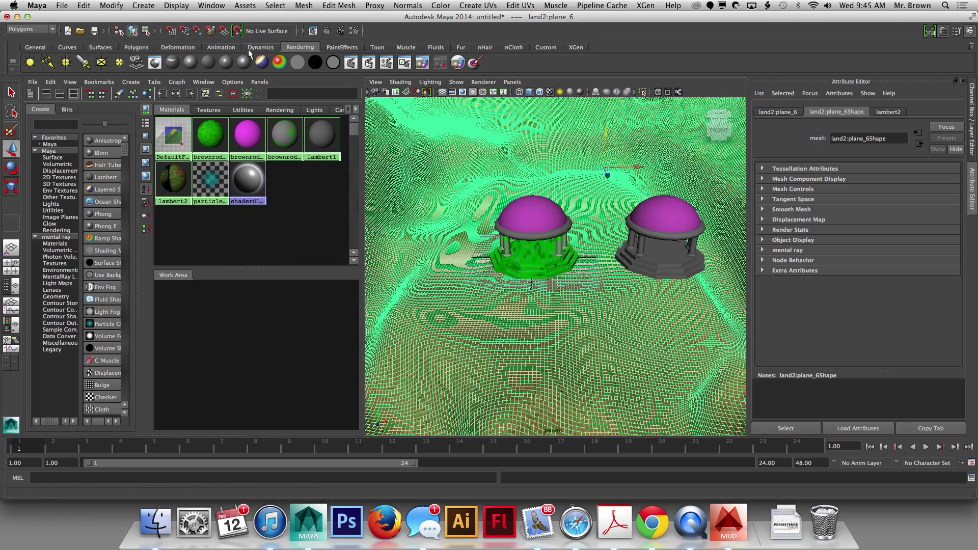
Open the Sculpt Geometry Tool settings, set the upper brush radius to about 9.14 and choose the Pull operation
click(147, 47)
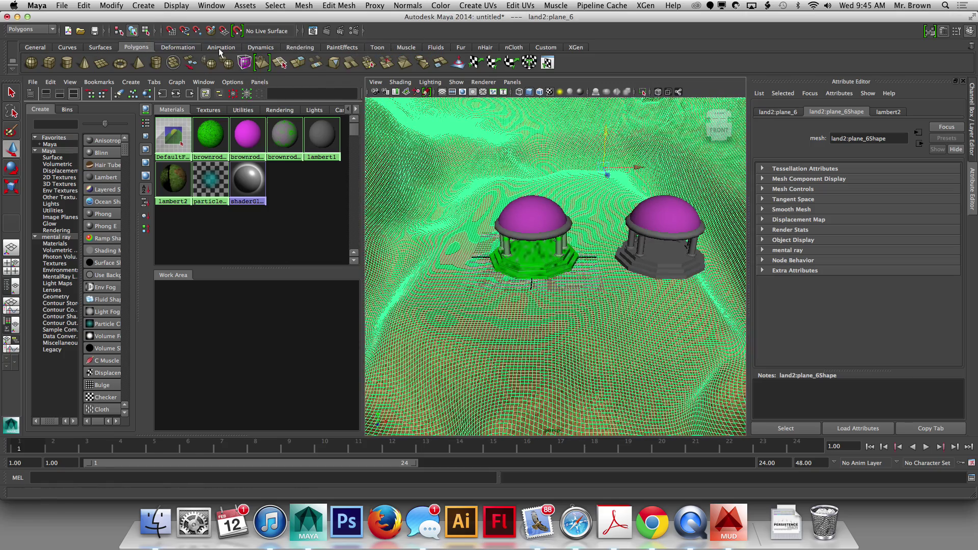
click(458, 63)
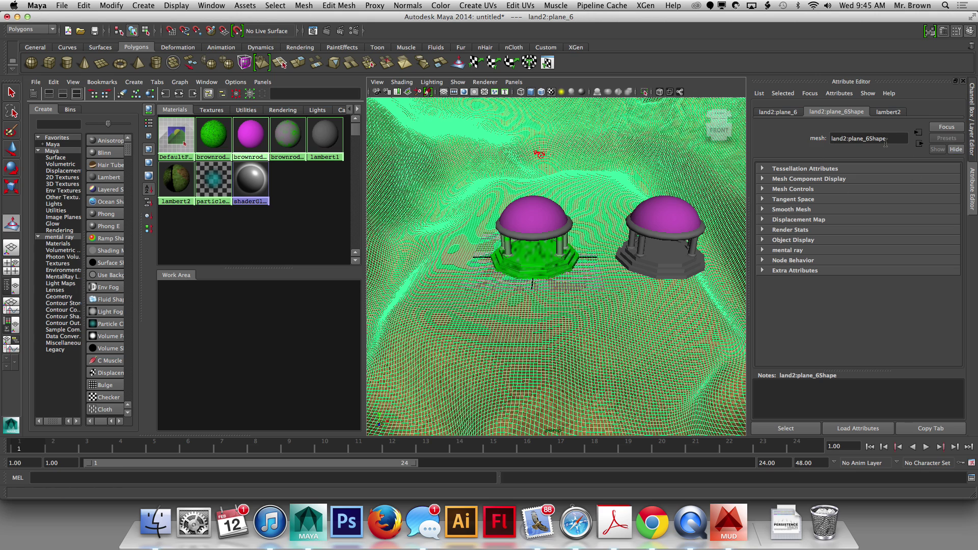
double_click(459, 67)
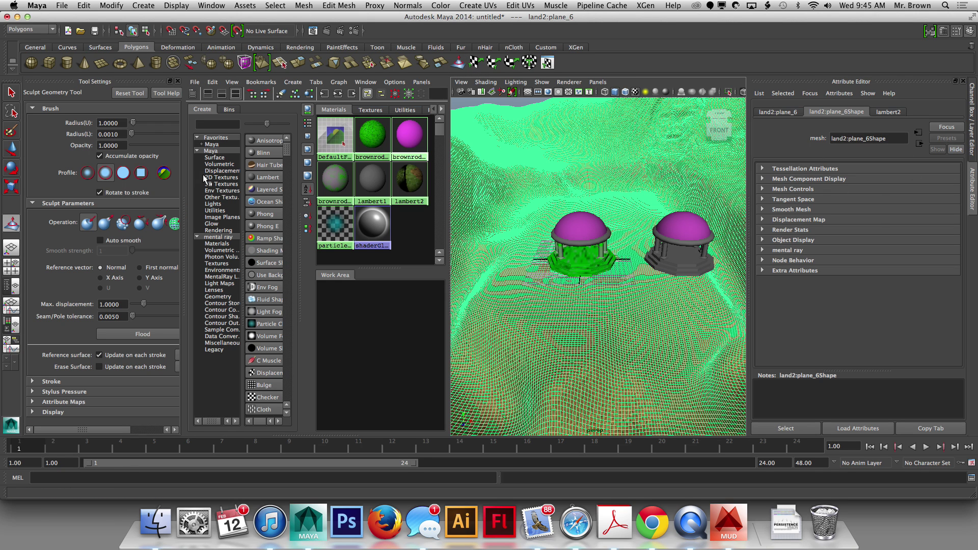
drag(133, 123, 147, 123)
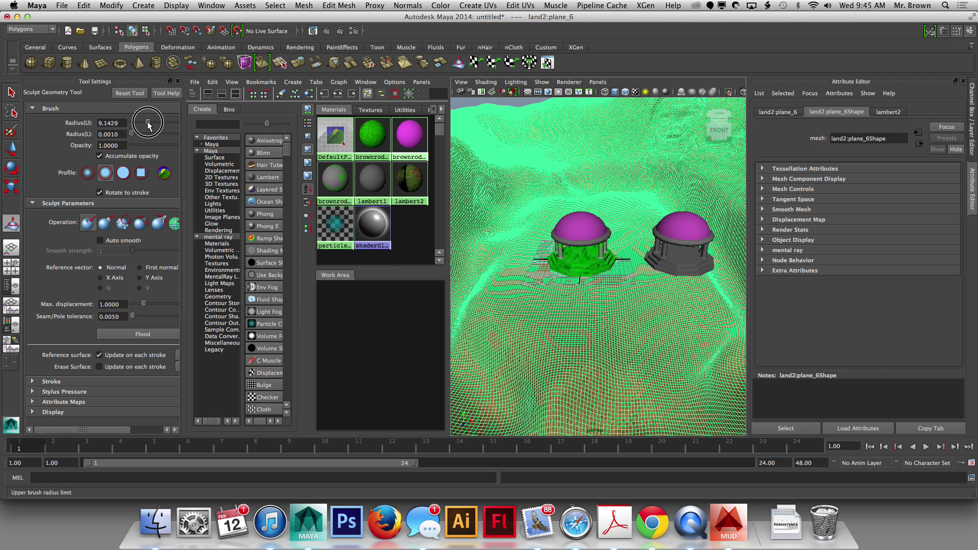
click(105, 222)
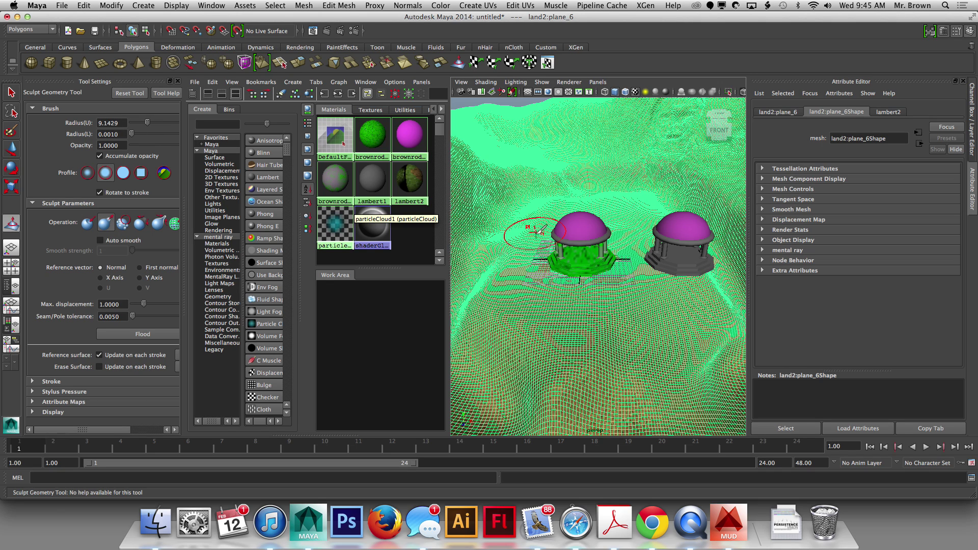
Sculpt the terrain around the green-based temple with Pull and Push strokes to fit the ground to its base
drag(563, 262, 578, 266)
scroll(596, 267, up, 1)
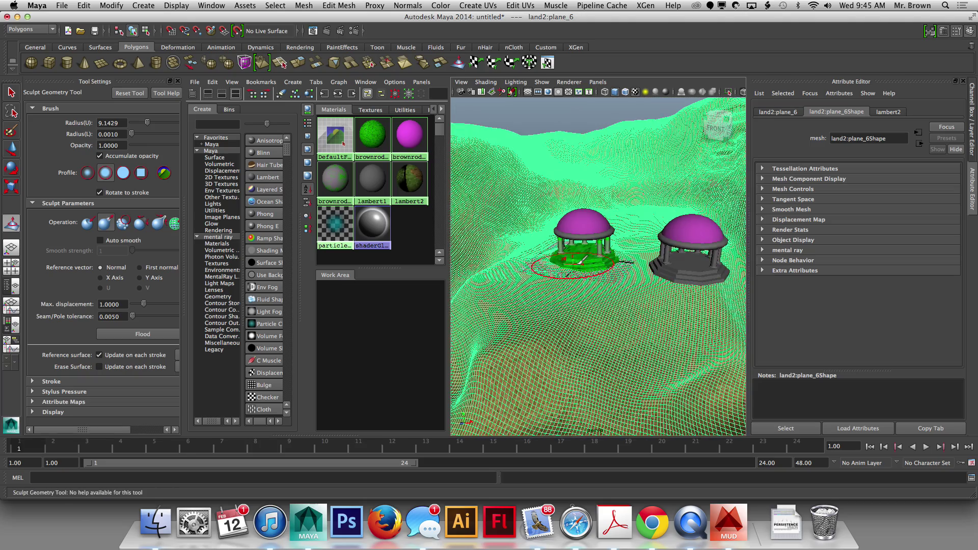
scroll(581, 270, up, 10)
scroll(576, 272, down, 10)
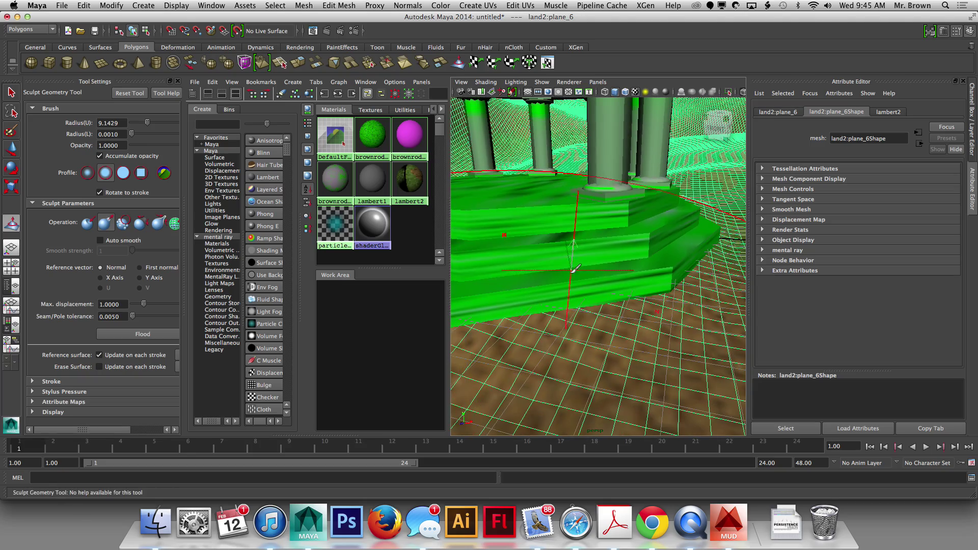
scroll(564, 265, down, 3)
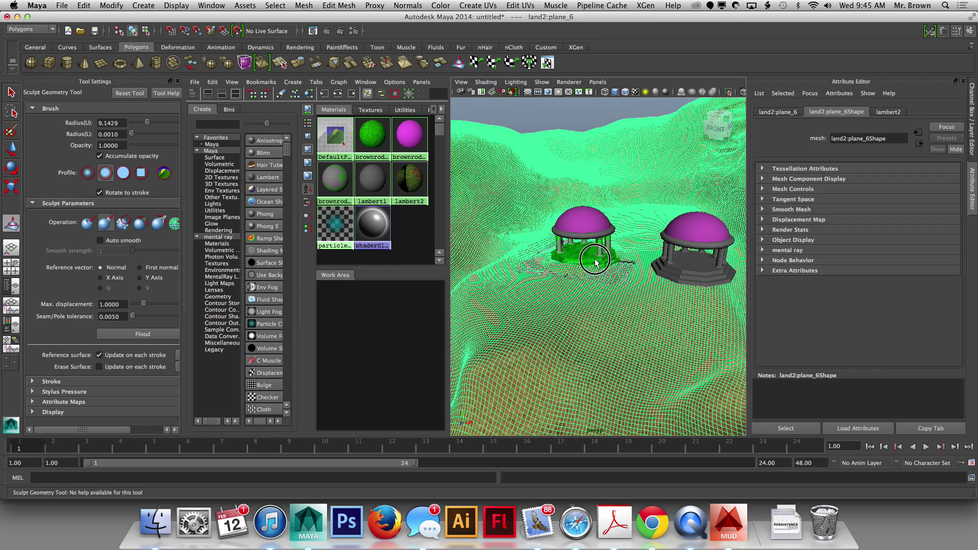
alt+drag(602, 273, 504, 280)
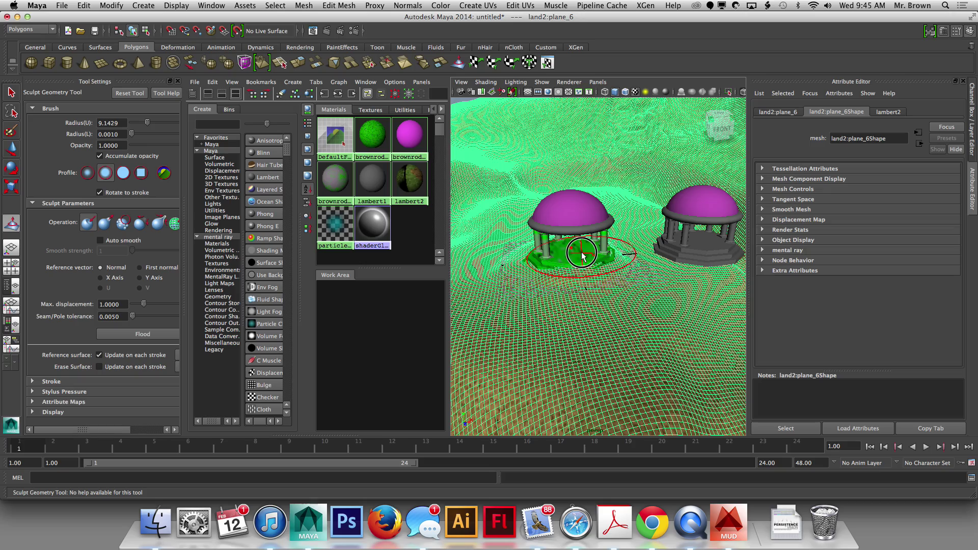
scroll(474, 246, up, 10)
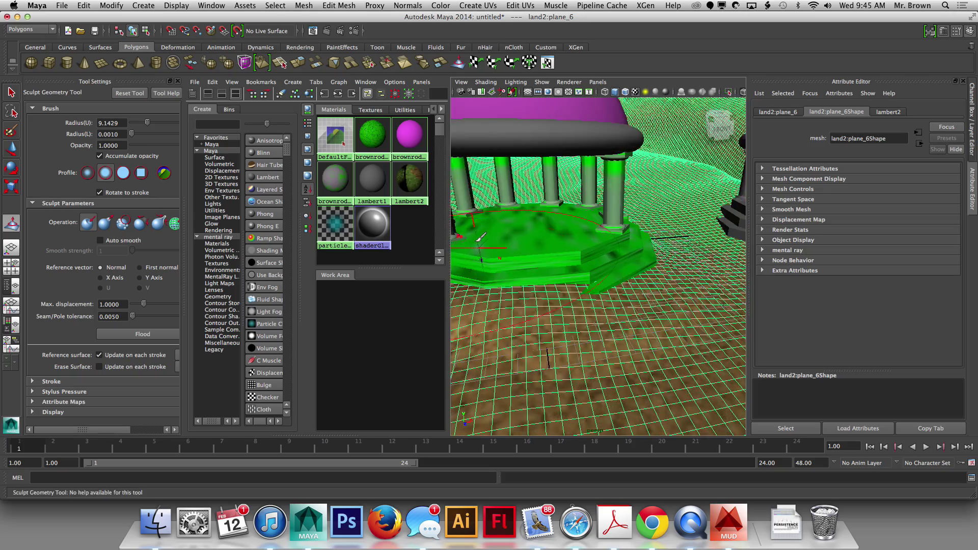
mouse_move(480, 241)
alt+mouse_down()
mouse_move(438, 234)
mouse_move(565, 247)
mouse_move(481, 241)
mouse_move(552, 253)
alt+mouse_up()
scroll(484, 233, down, 10)
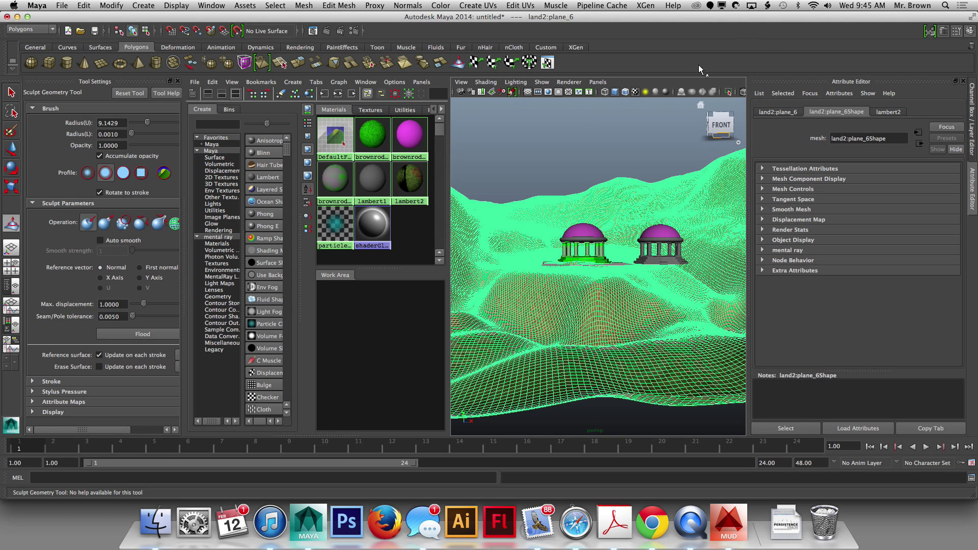